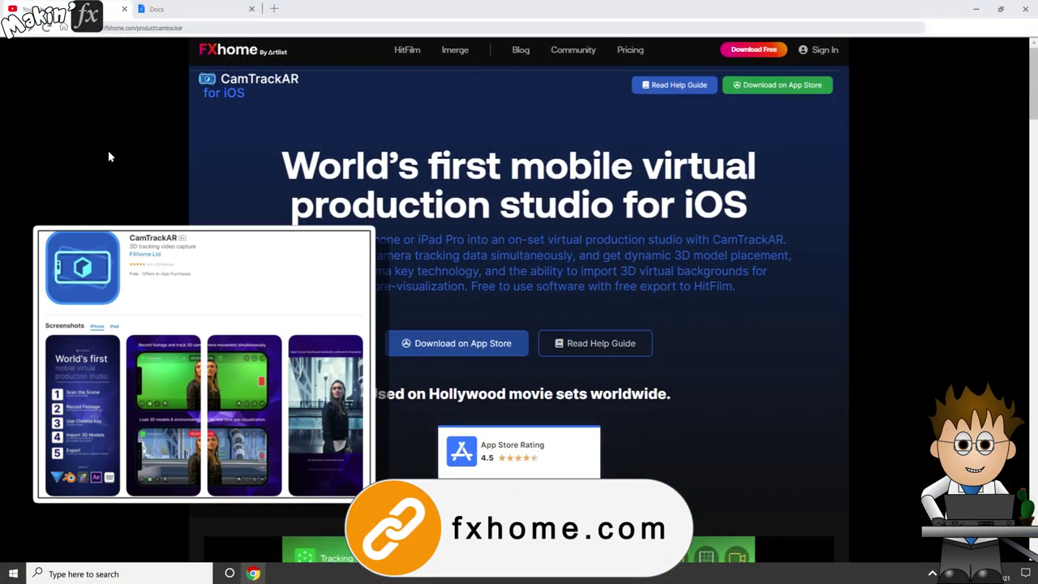
# Scroll the fxhome.com/product/camtrackar page down to its feature list
pyautogui.scroll(-2, 108, 150)
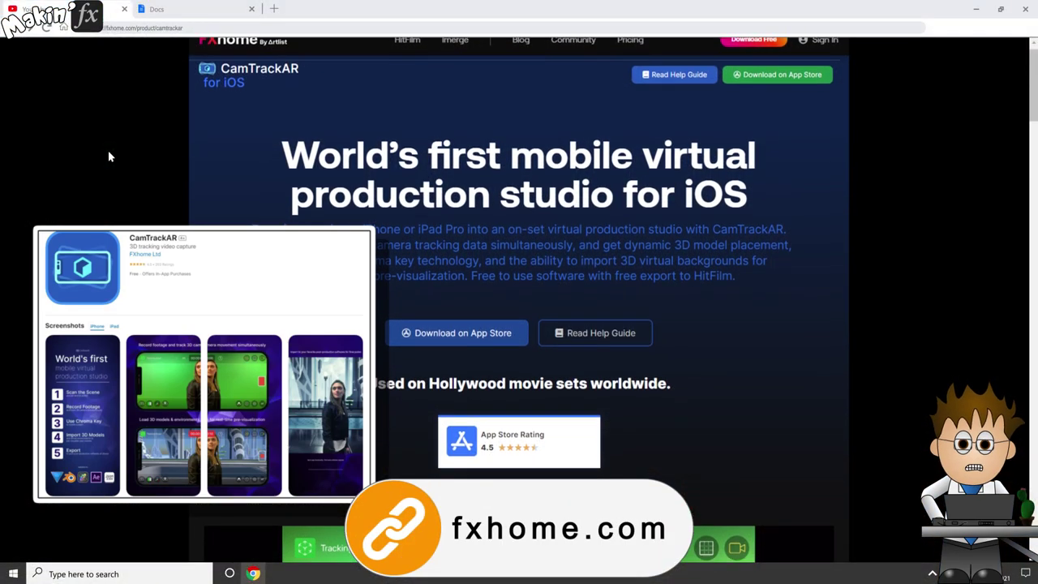
pyautogui.scroll(-3, 108, 150)
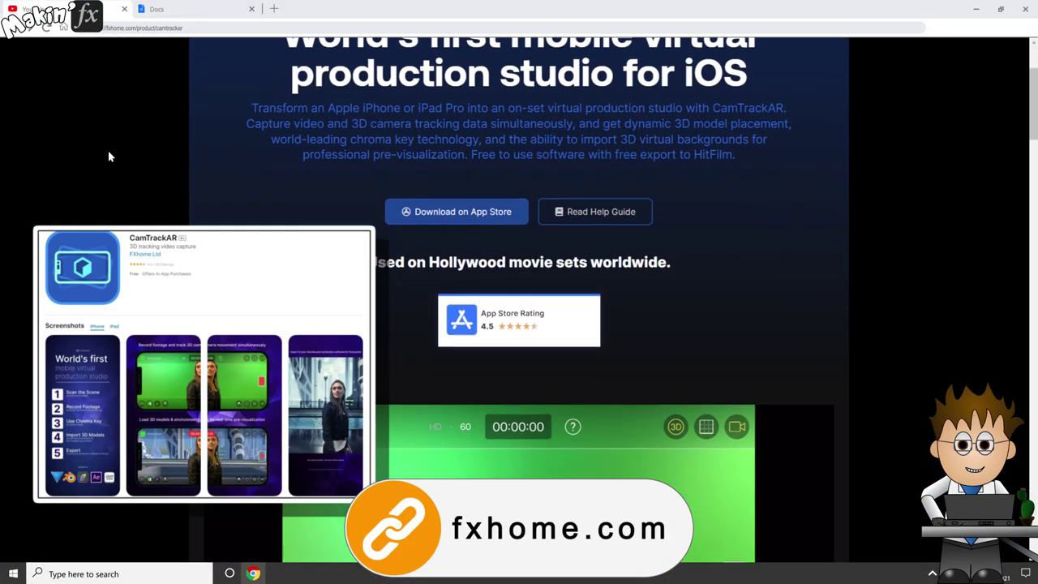
pyautogui.scroll(-4, 108, 150)
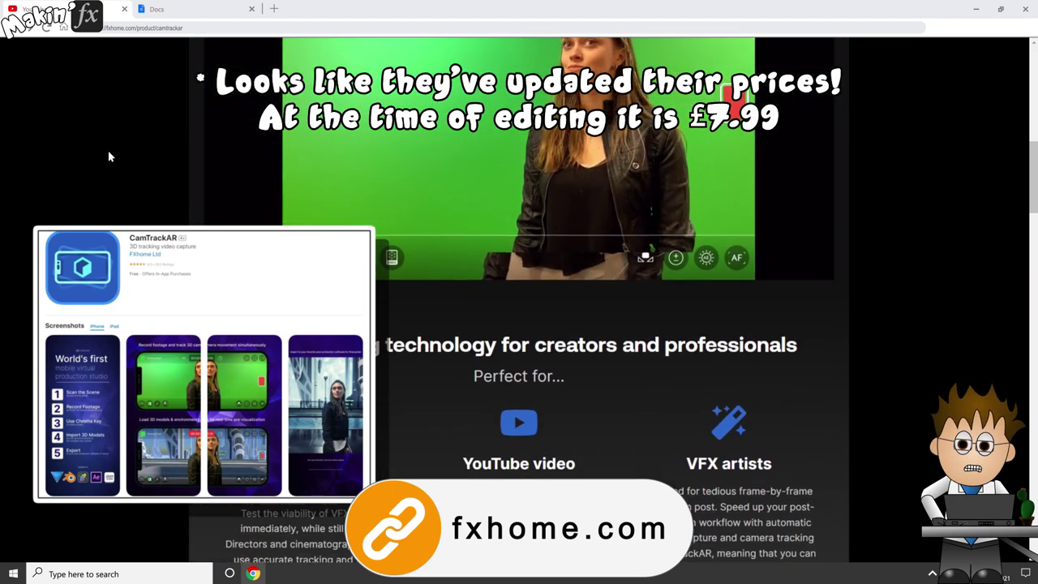
pyautogui.scroll(-1, 107, 150)
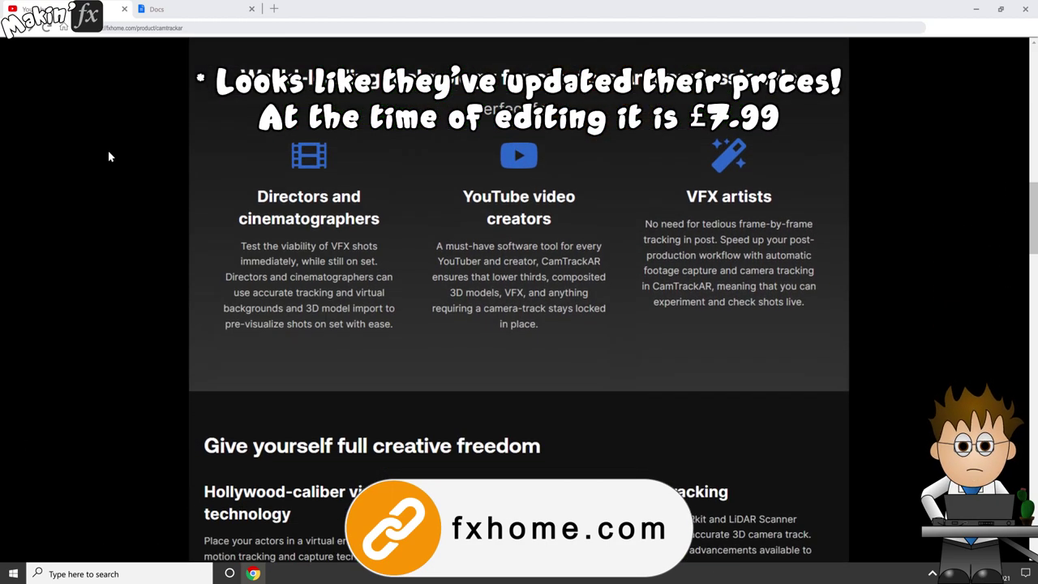
pyautogui.scroll(-3, 108, 150)
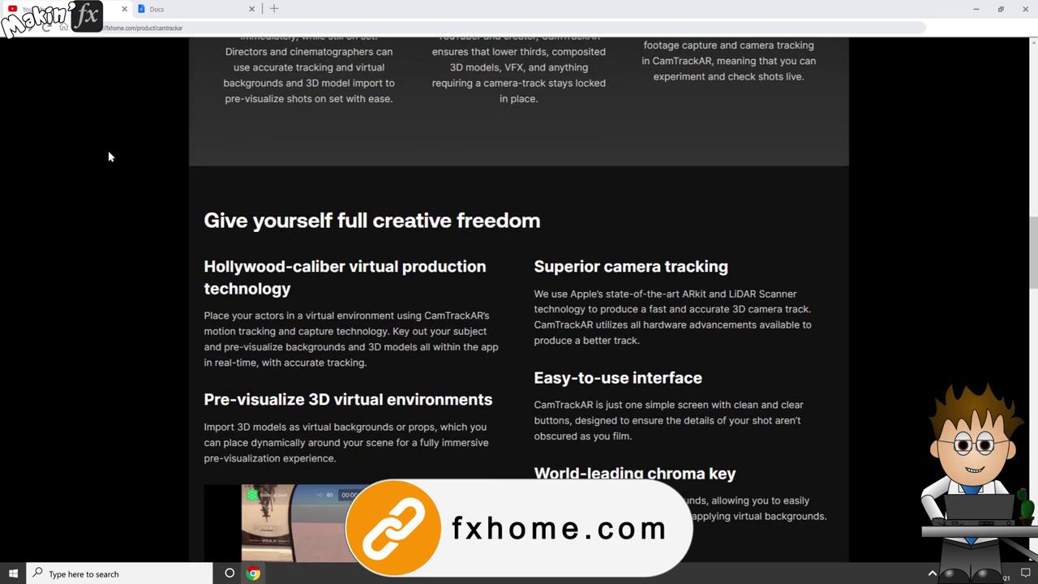
pyautogui.scroll(-1, 109, 156)
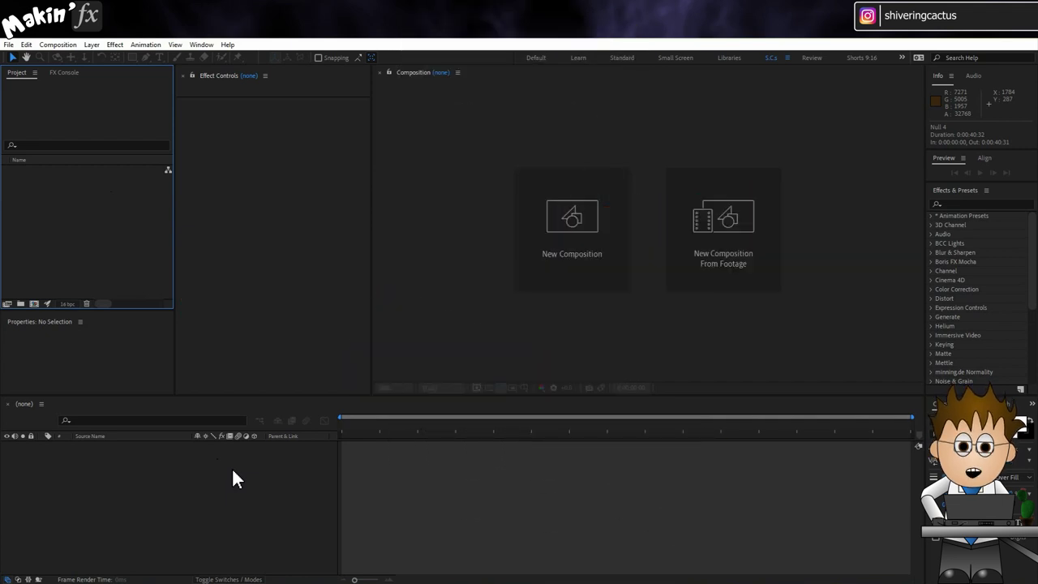
# Run Piece Hall 0.jsx from File > Scripts to build the Piece Hall 0 comp with footage, Null 1 and camera
pyautogui.click(9, 46)
pyautogui.moveTo(75, 350)
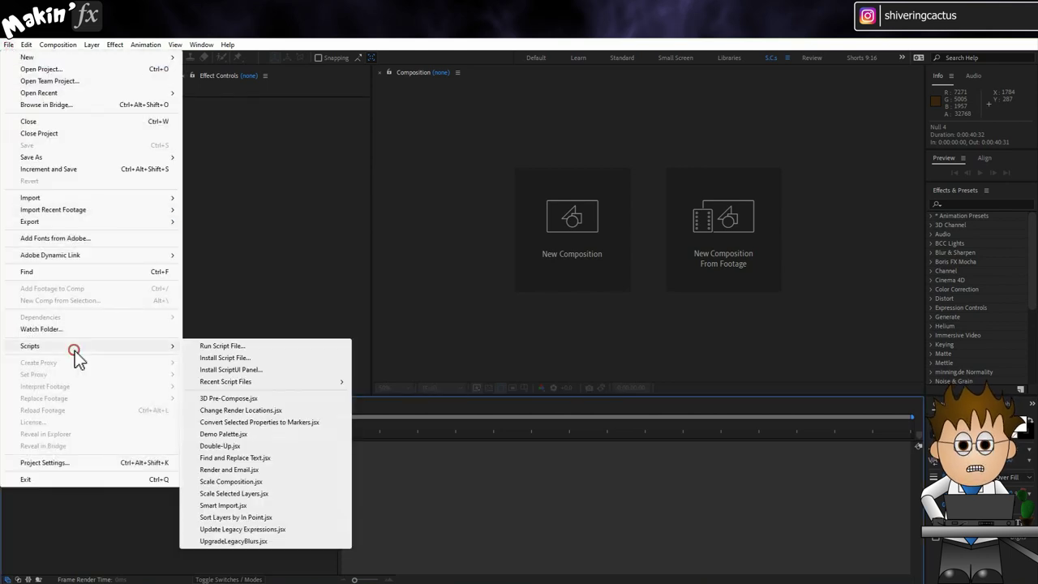
pyautogui.click(252, 346)
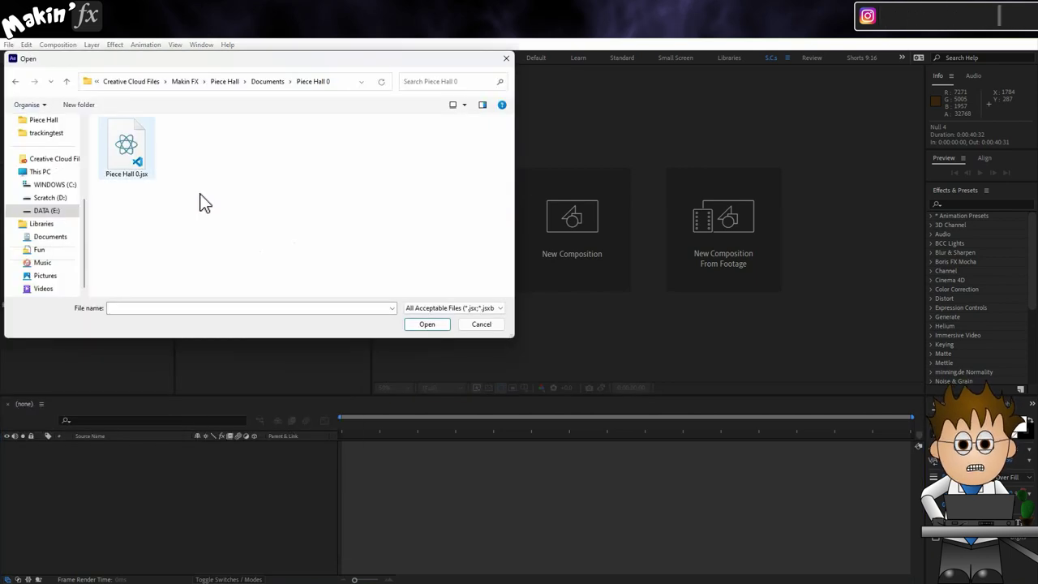
pyautogui.click(143, 154)
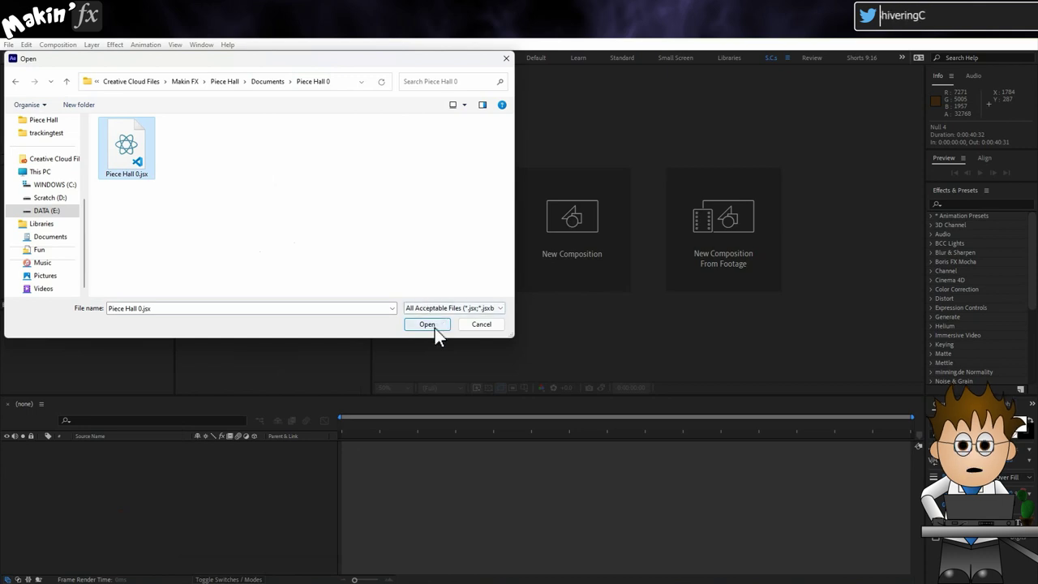
pyautogui.doubleClick(119, 146)
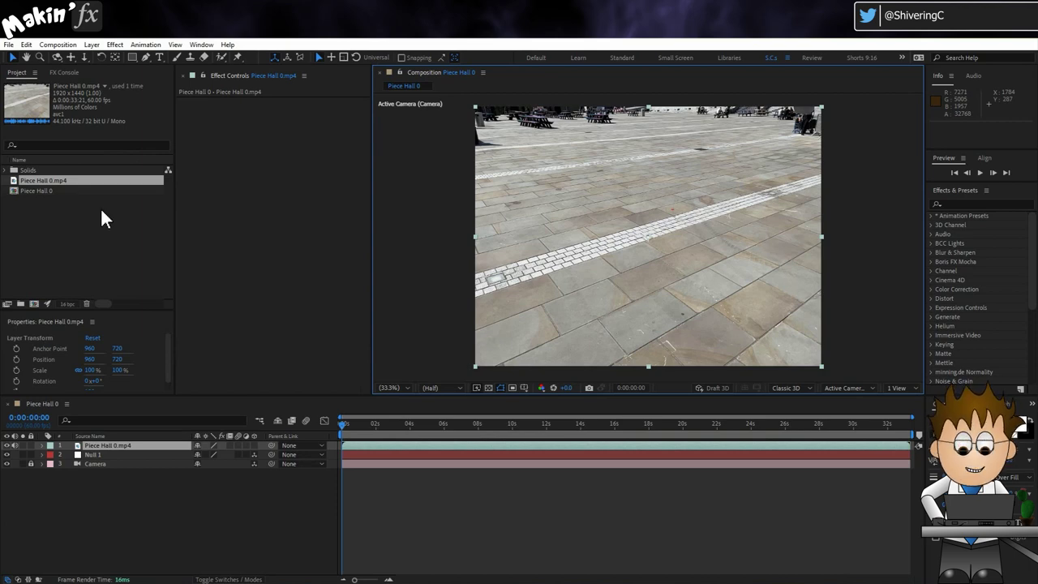
# Create Blue Solid 1, parent it to Null 1 and rotate it flat onto the plaza floor
pyautogui.click(92, 45)
pyautogui.moveTo(114, 56)
pyautogui.click(327, 68)
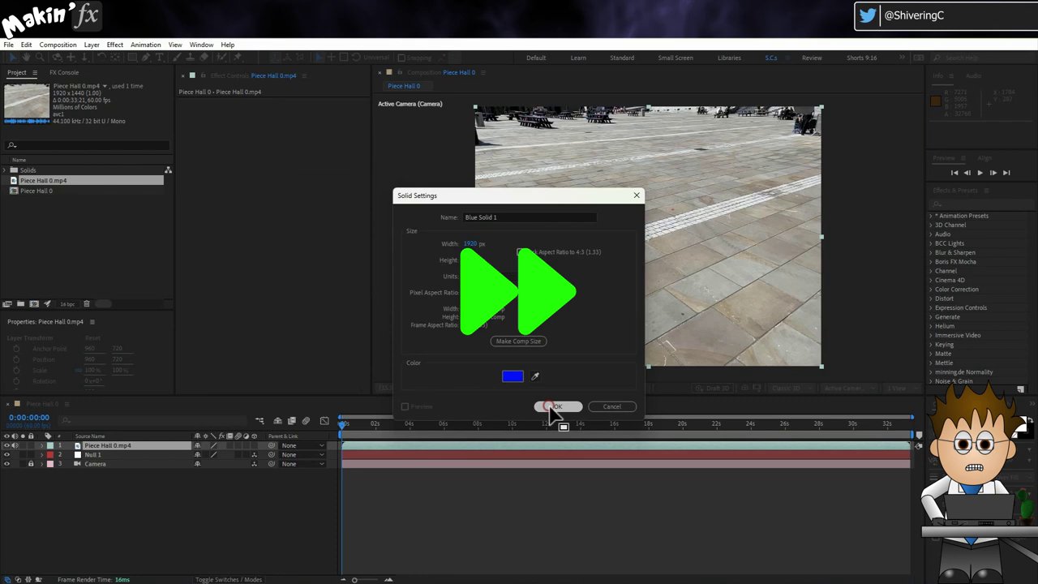
pyautogui.click(568, 403)
pyautogui.moveTo(271, 445); pyautogui.dragTo(98, 463)
pyautogui.press('r')
pyautogui.moveTo(345, 423); pyautogui.dragTo(322, 429)
# Rename Null 1 to Anchor #0, zero the solid's position and preview the track
pyautogui.click(114, 501)
pyautogui.click(272, 444)
pyautogui.press('p')
pyautogui.click(203, 455)
pyautogui.press('space')
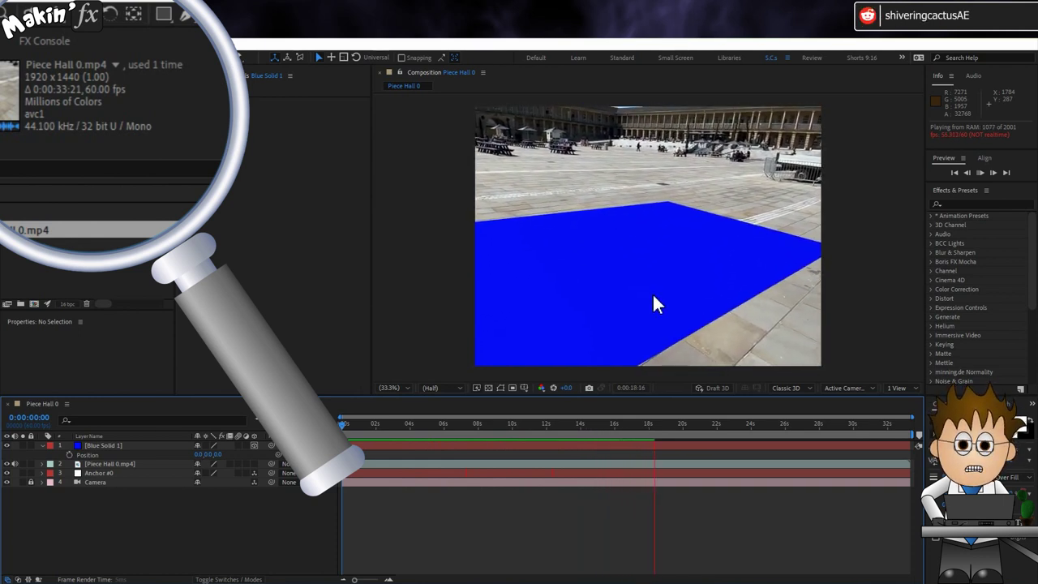
# Slide the blue plane further back across the floor and check it near 16 seconds
pyautogui.click(669, 445)
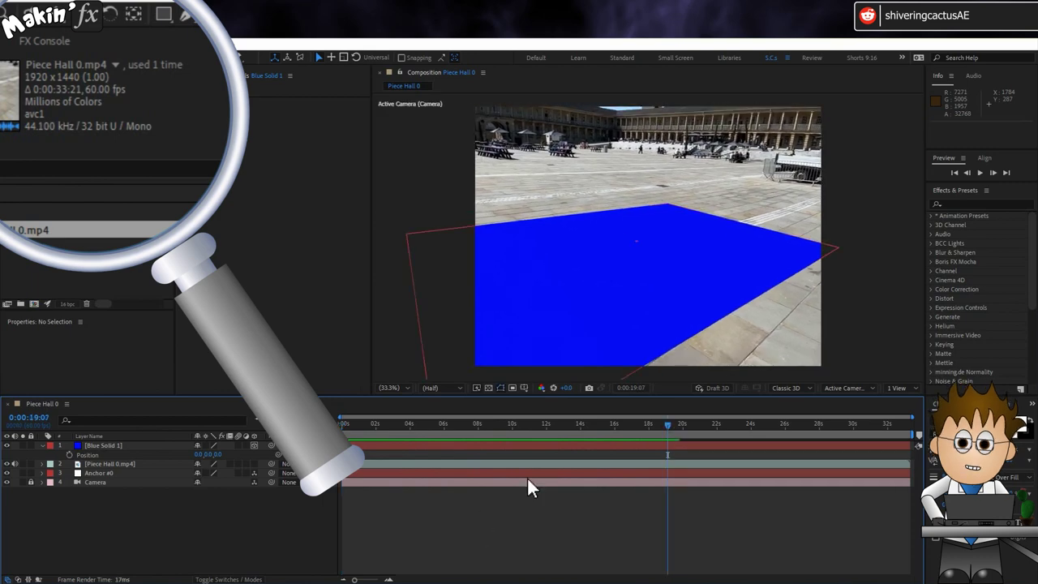
pyautogui.moveTo(617, 231); pyautogui.dragTo(570, 212)
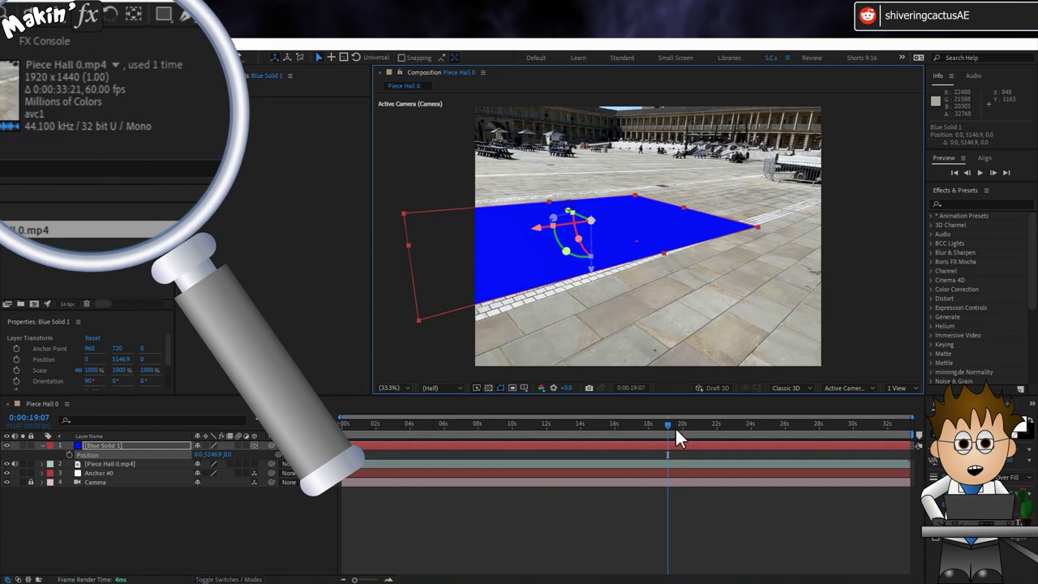
pyautogui.click(615, 436)
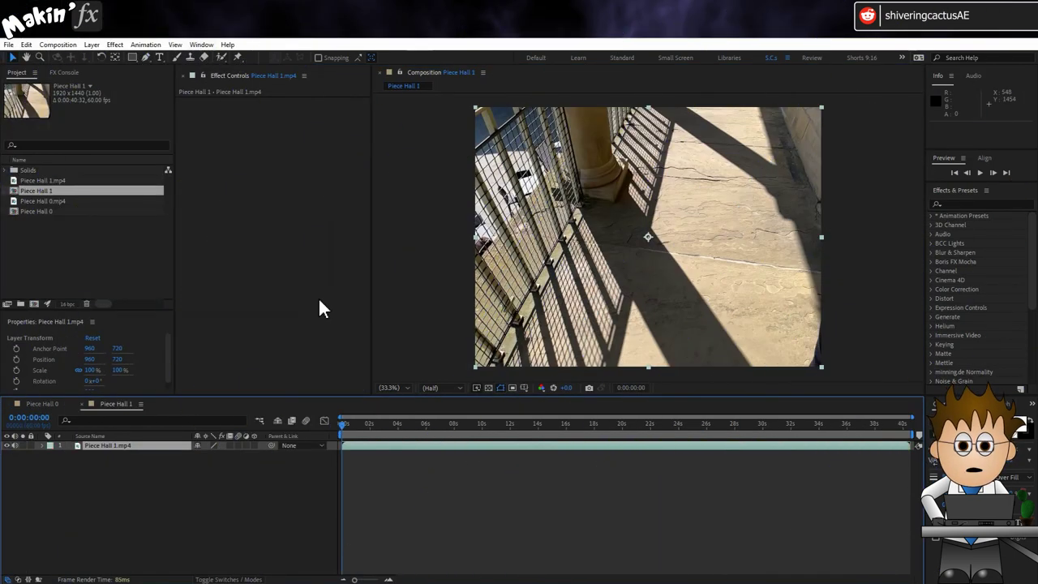
# Scrub through Piece Hall 1.mp4, then start a Track Camera analysis on it from the Tracker panel
pyautogui.click(459, 432)
pyautogui.moveTo(459, 433); pyautogui.dragTo(703, 435)
pyautogui.moveTo(580, 431); pyautogui.dragTo(201, 428)
pyautogui.click(130, 446)
pyautogui.click(201, 44)
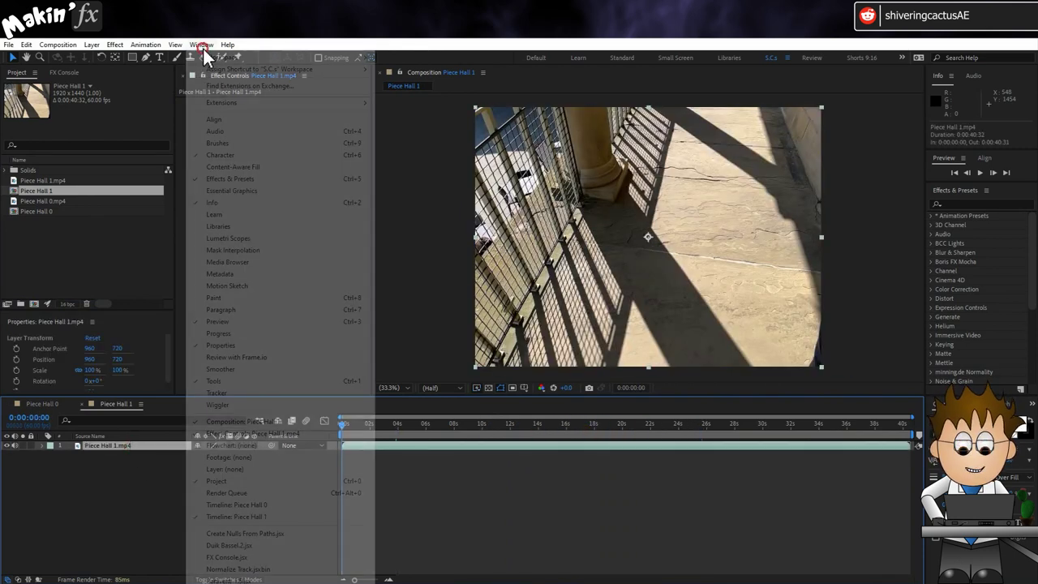
pyautogui.click(253, 392)
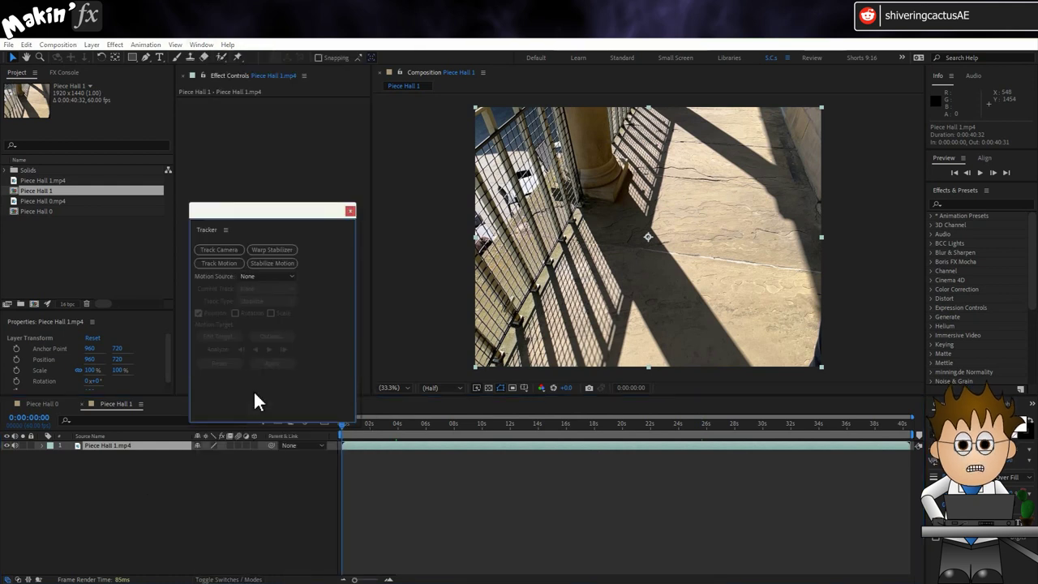
pyautogui.click(233, 251)
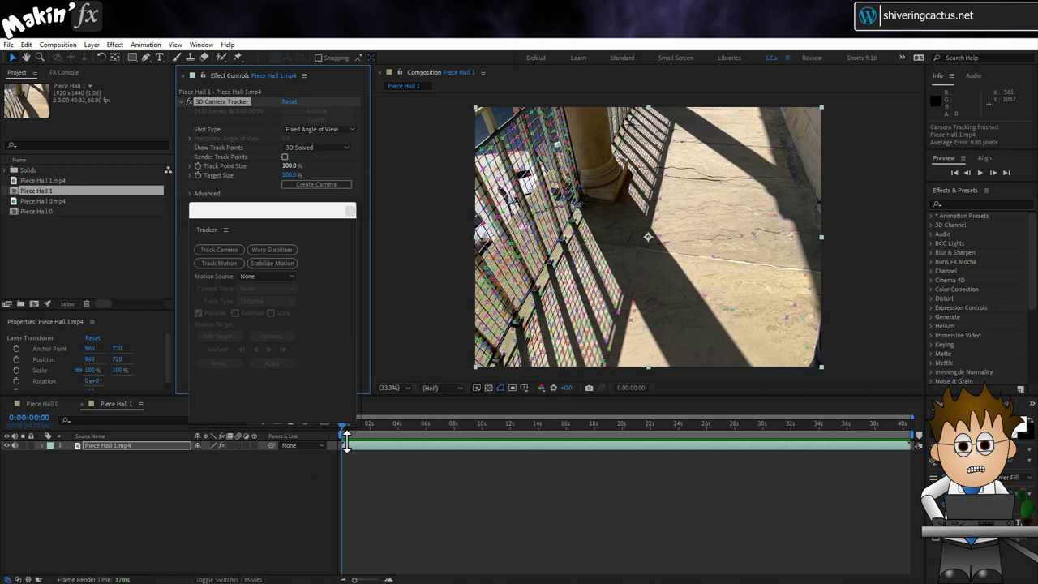
# Close the Tracker panel, go to 0:00:18:34 and zoom to 100% centred on the plaza floor
pyautogui.moveTo(349, 218); pyautogui.dragTo(350, 218)
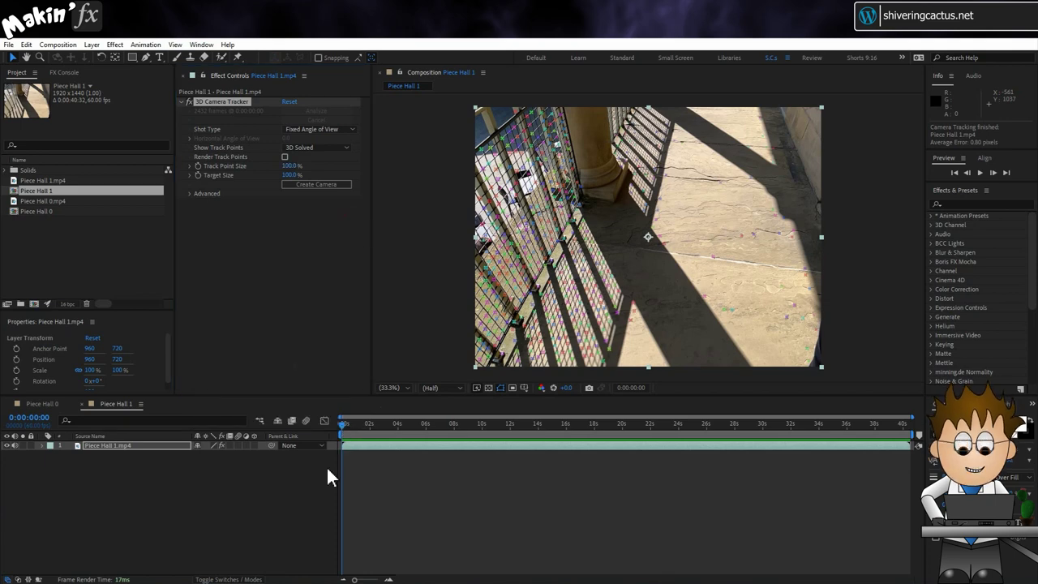
pyautogui.moveTo(347, 430); pyautogui.dragTo(603, 441)
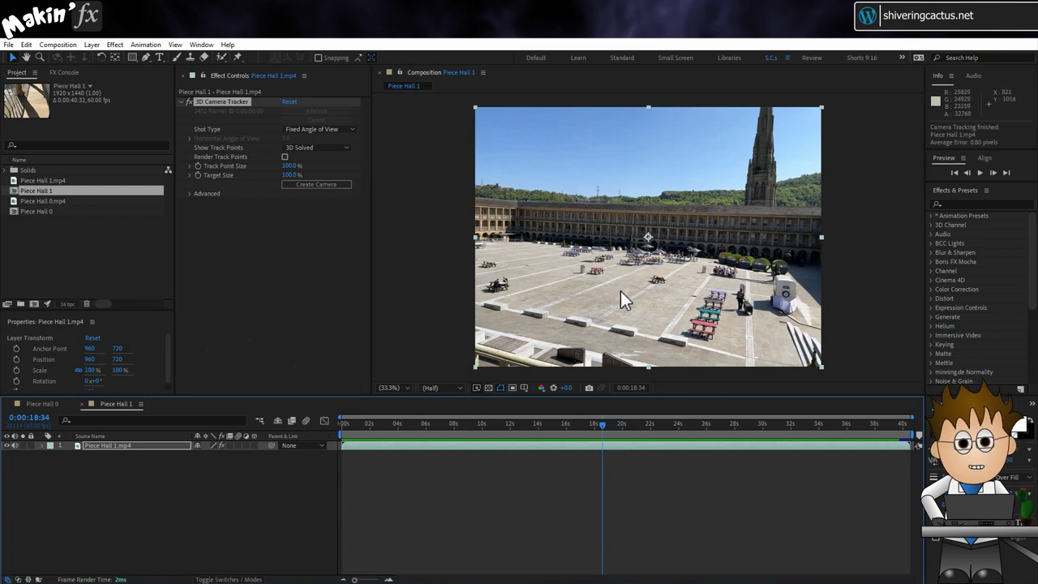
pyautogui.scroll(3, 646, 290)
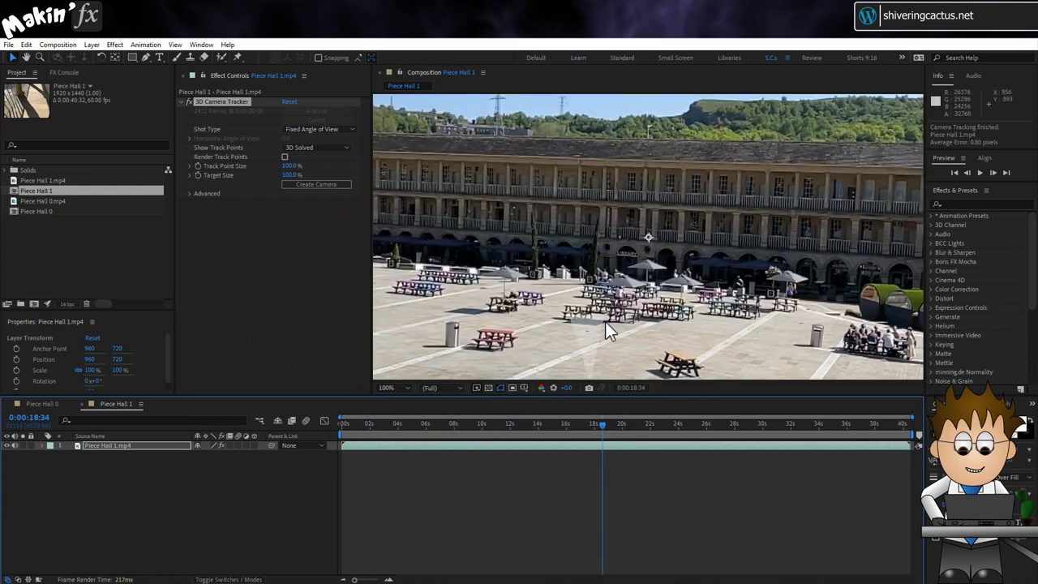
pyautogui.moveTo(604, 321); pyautogui.dragTo(602, 204)
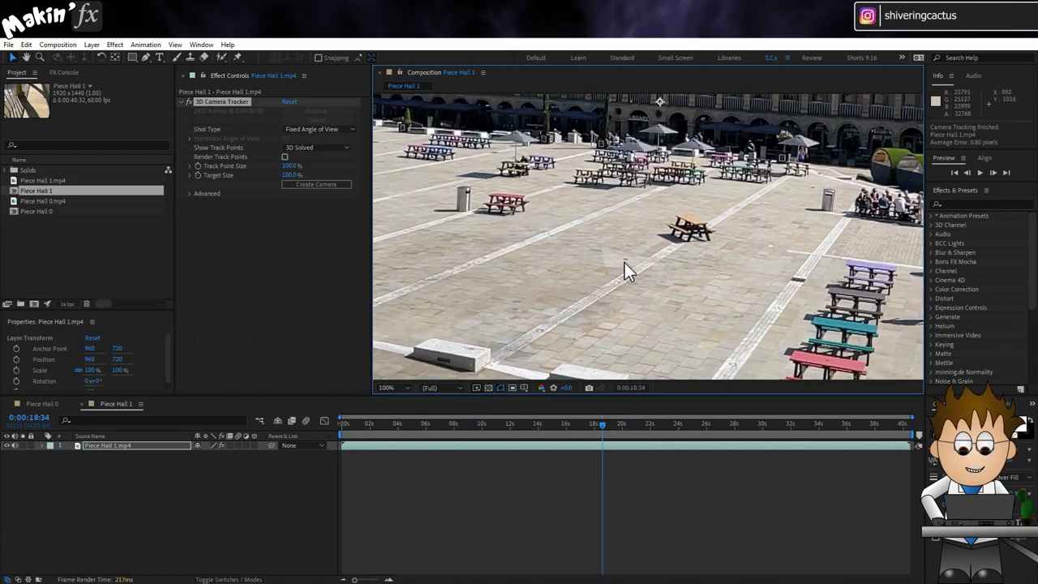
pyautogui.moveTo(626, 261)
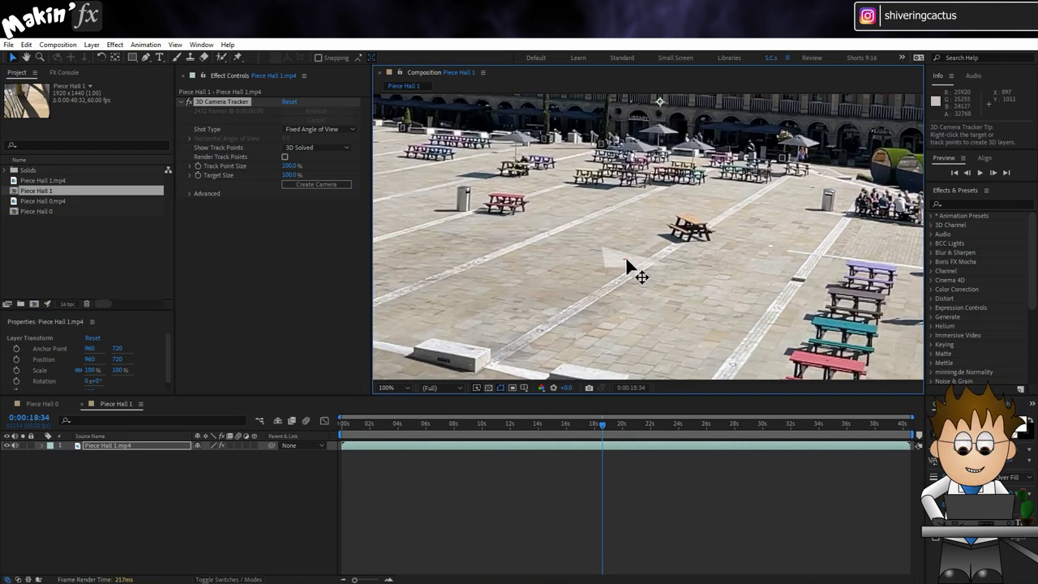
# Set the plaza floor as ground plane and origin, then create a tracked null and camera
pyautogui.rightClick(626, 260)
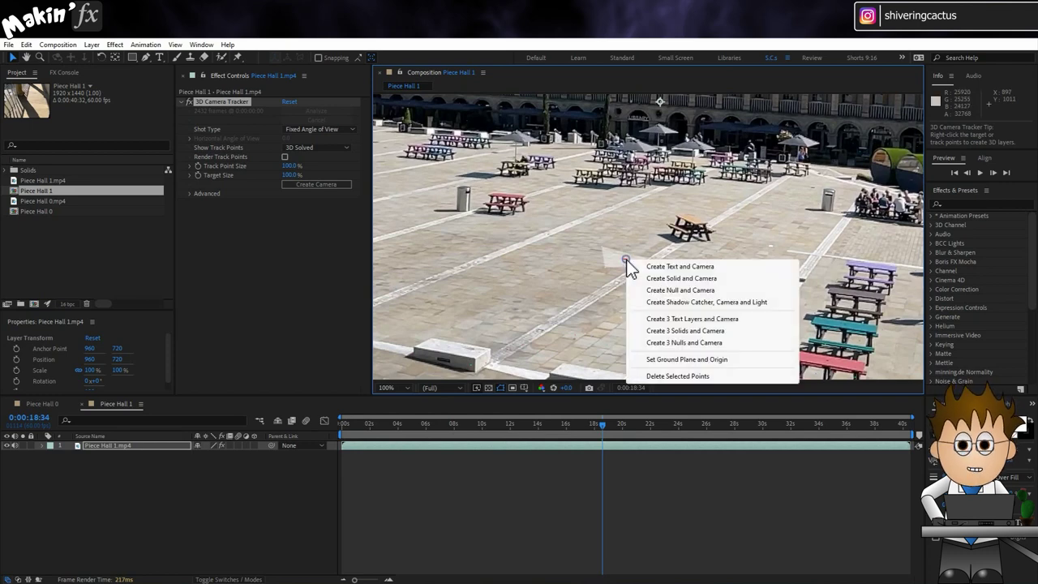
pyautogui.click(742, 359)
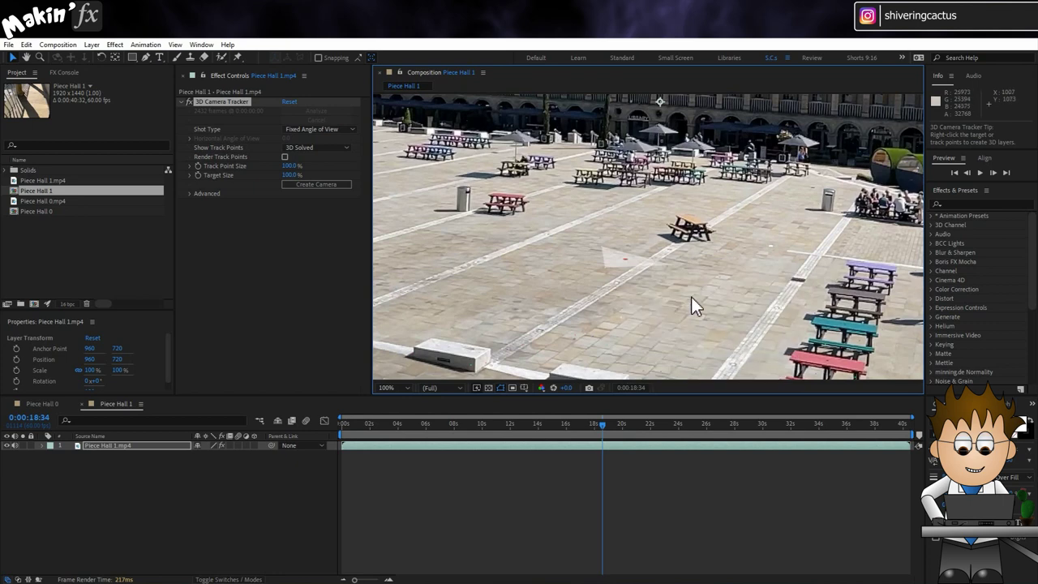
pyautogui.scroll(3, 626, 198)
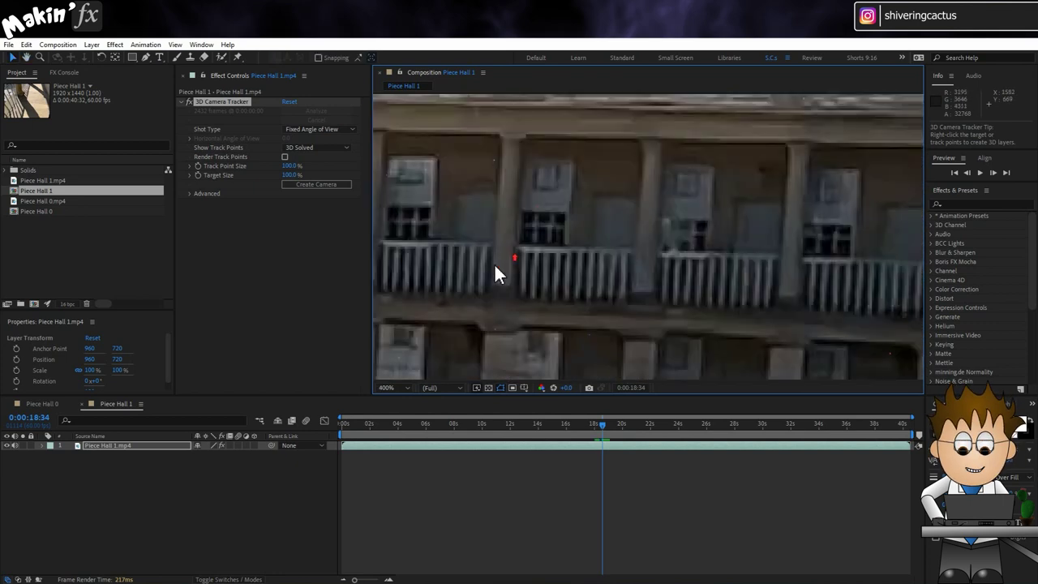
pyautogui.moveTo(673, 205); pyautogui.dragTo(560, 295)
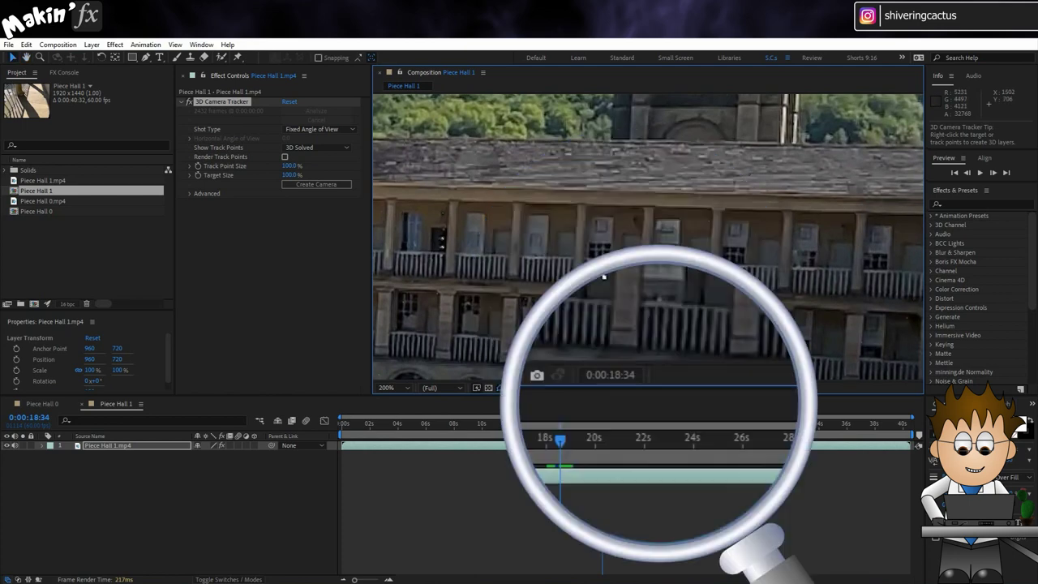
pyautogui.rightClick(620, 318)
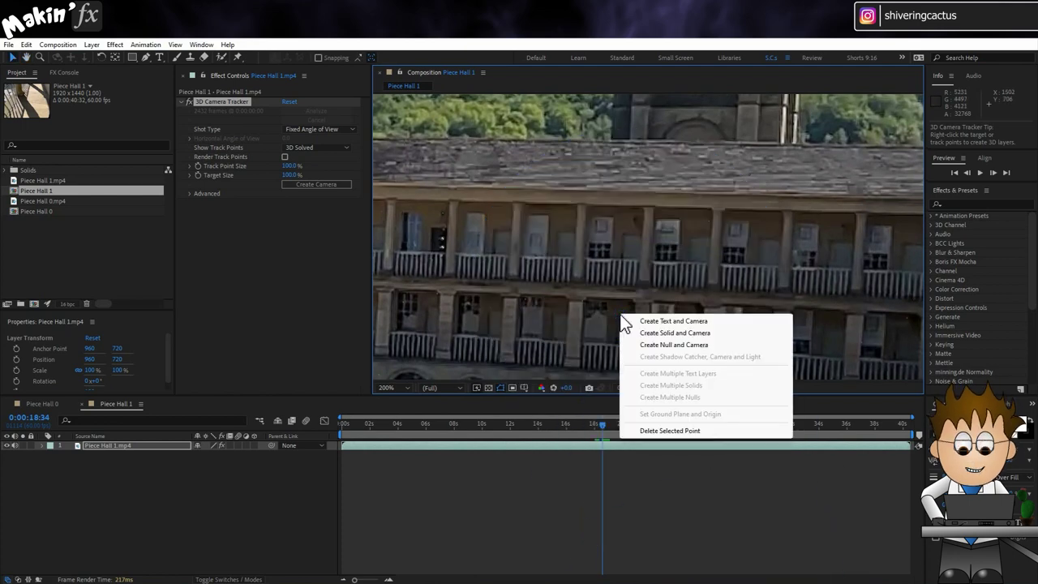
pyautogui.click(720, 344)
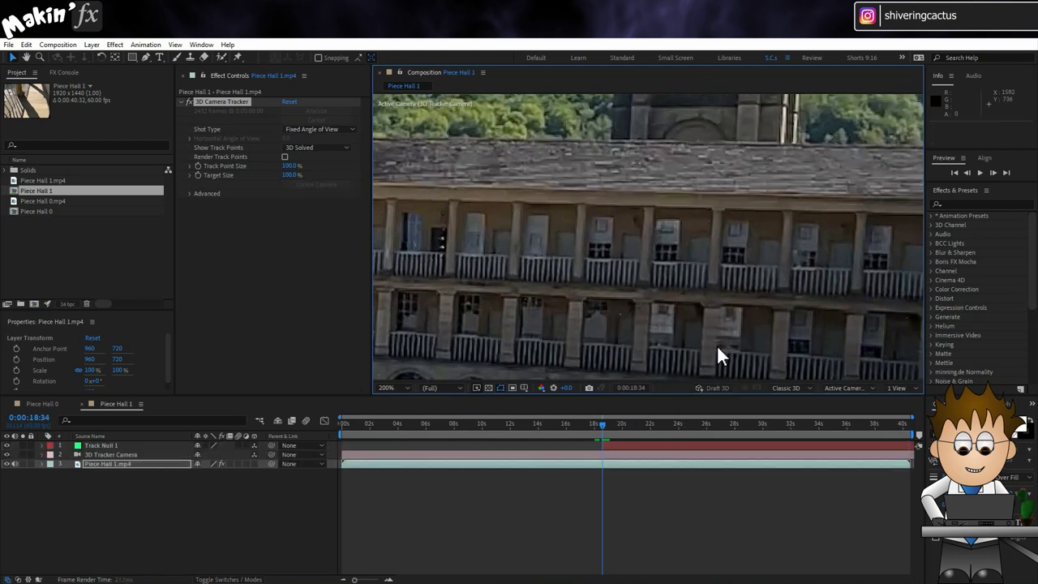
# Select Track Null 1, return to the start and set the viewer to 33.3%
pyautogui.click(130, 445)
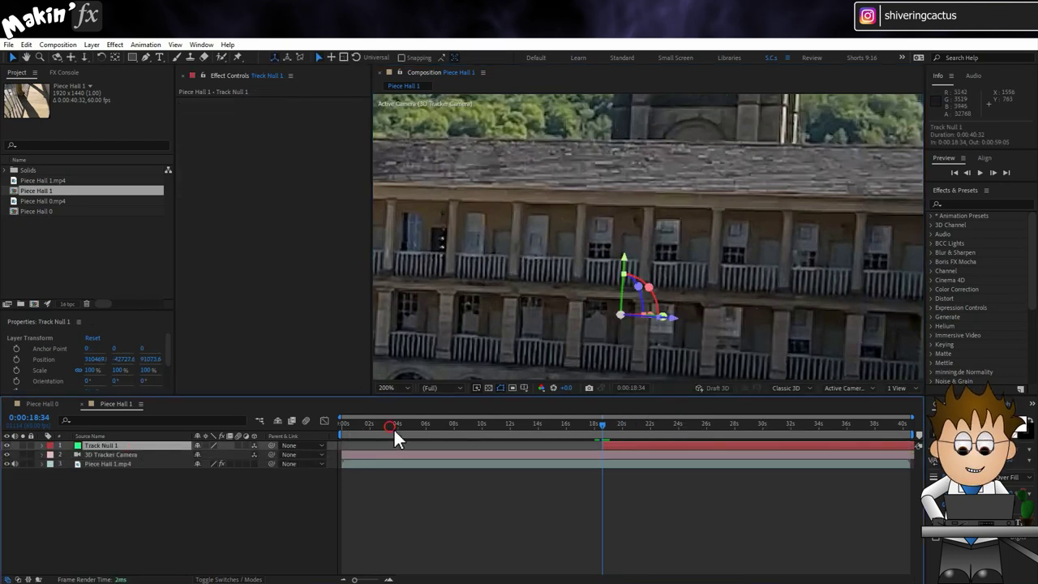
pyautogui.moveTo(394, 427); pyautogui.dragTo(275, 420)
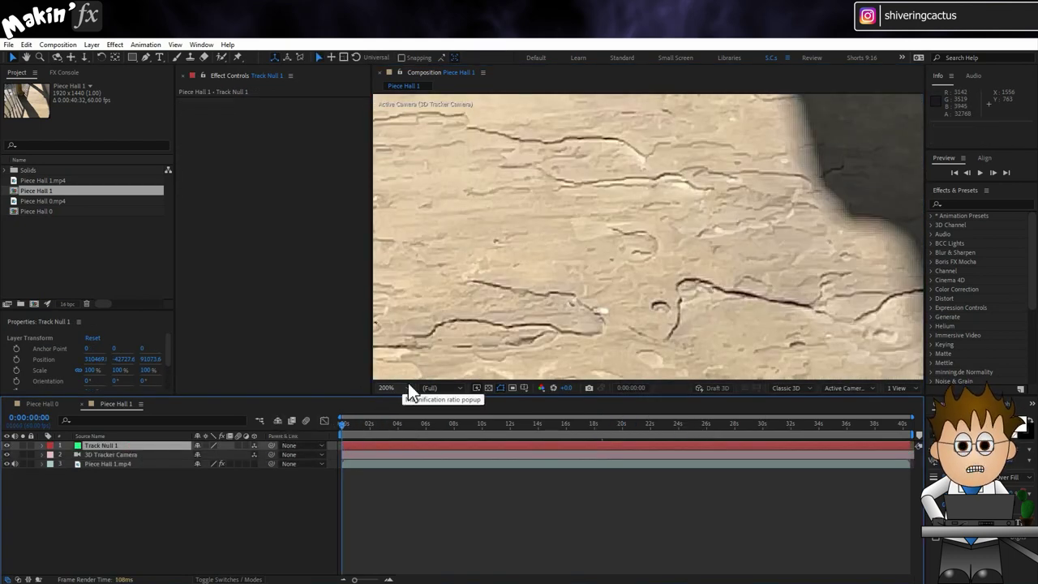
pyautogui.click(396, 386)
pyautogui.click(399, 195)
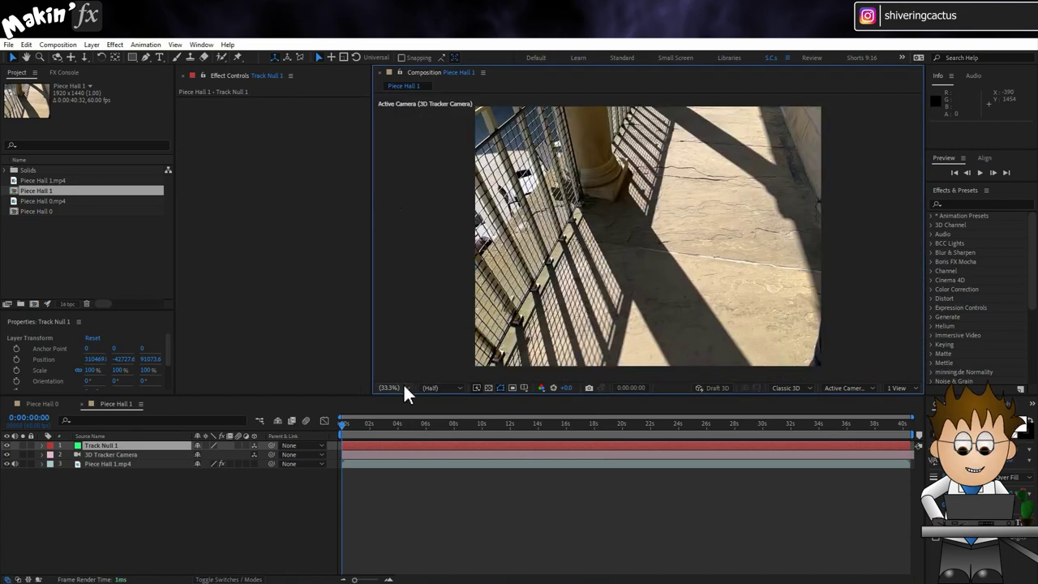
# Scrub to about 18 seconds and snapshot the frame via FX Console as Piece Hall 1 screenshot.png
pyautogui.moveTo(414, 428); pyautogui.dragTo(604, 428)
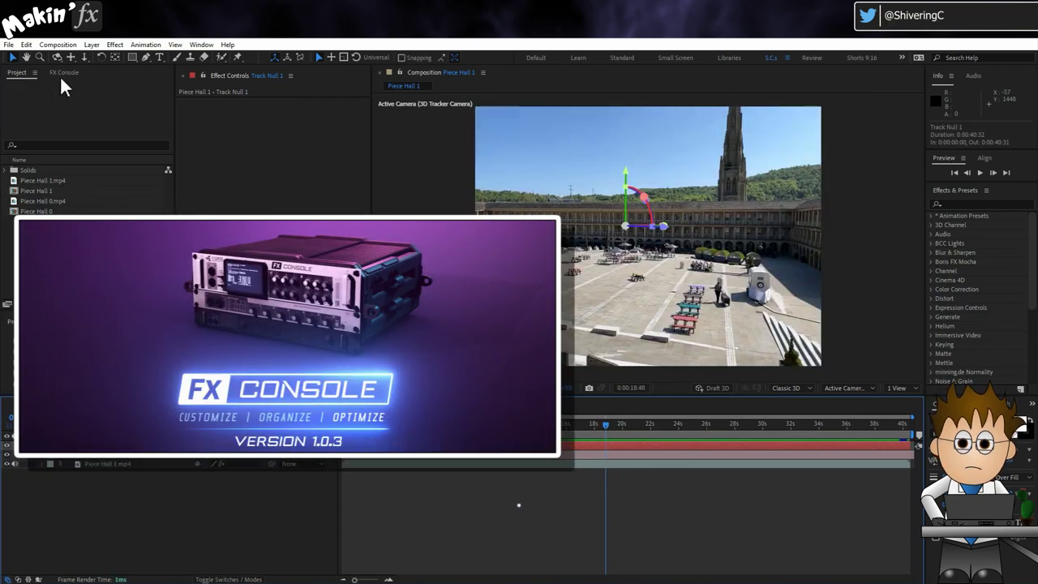
pyautogui.click(65, 74)
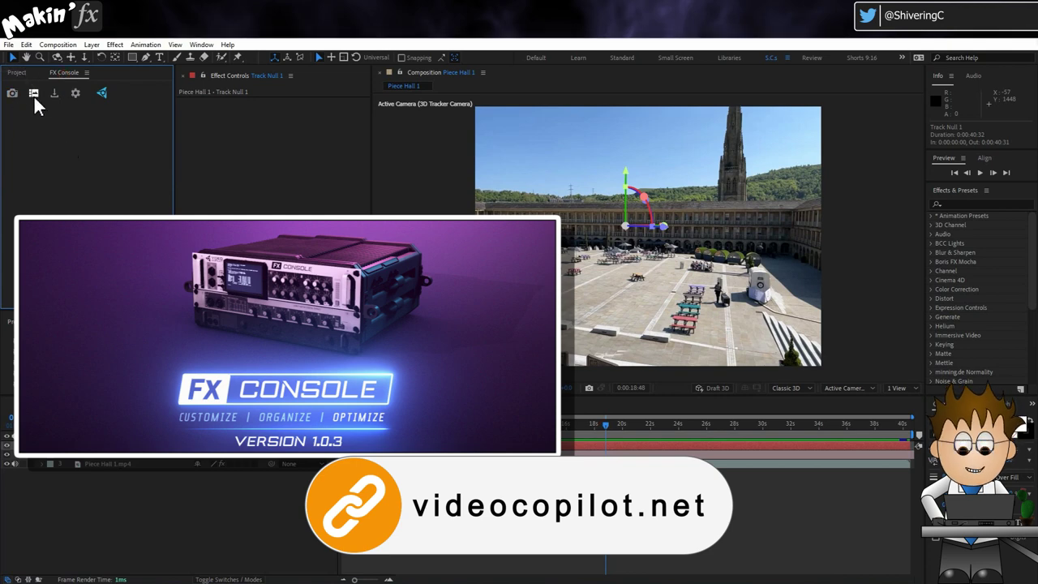
pyautogui.click(34, 93)
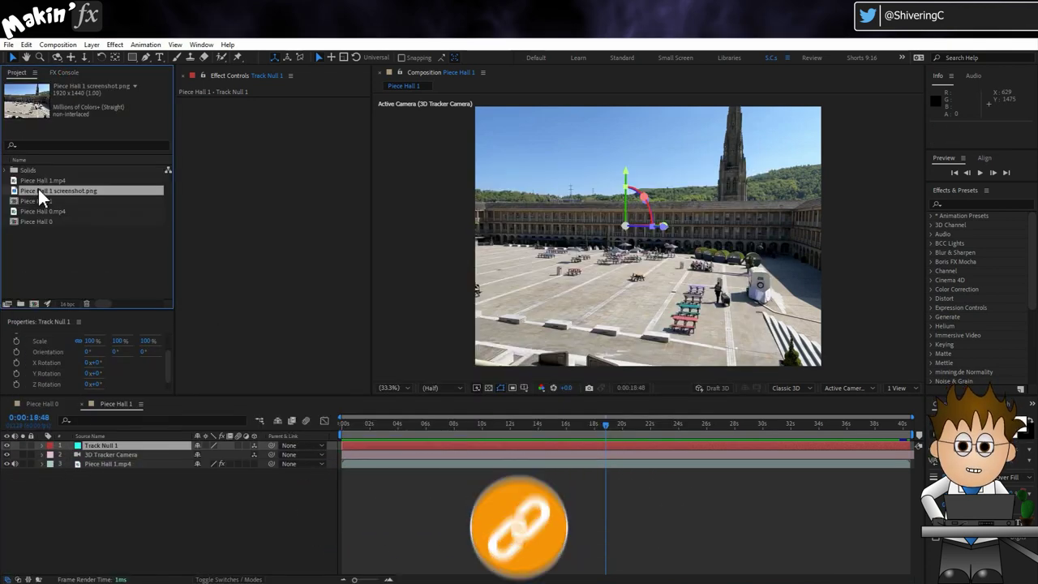
# Add the screenshot to the comp as a 3D layer parented to Track Null 1 at position 0,0,0
pyautogui.moveTo(38, 189); pyautogui.dragTo(85, 446)
pyautogui.click(254, 445)
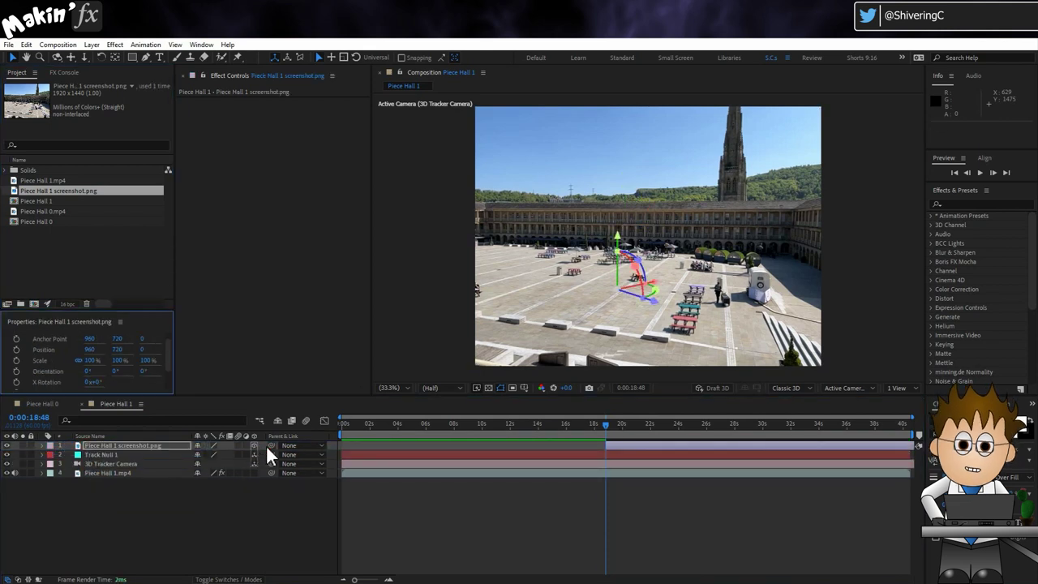
pyautogui.moveTo(272, 446); pyautogui.dragTo(154, 456)
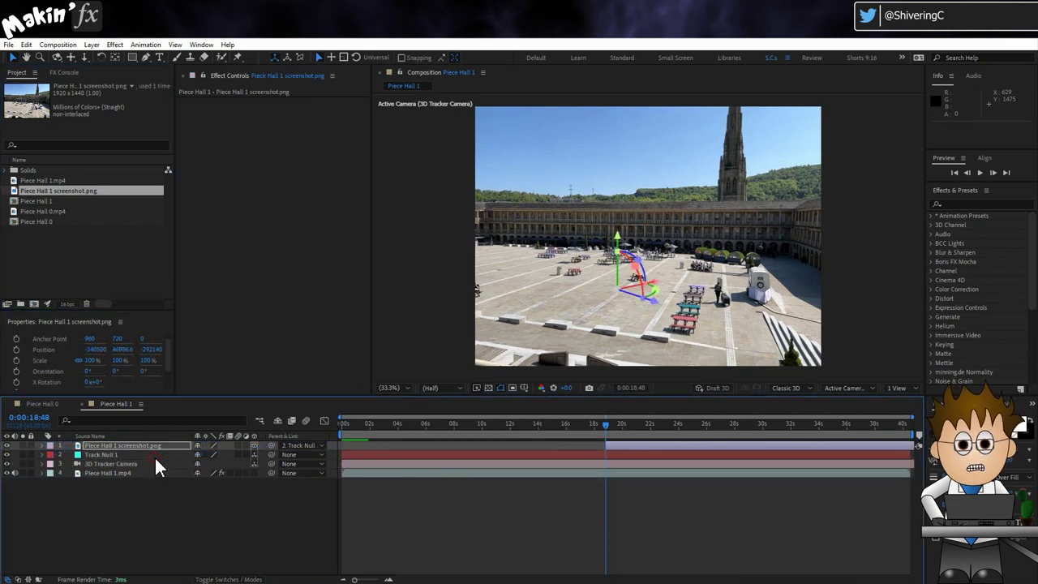
pyautogui.click(101, 363)
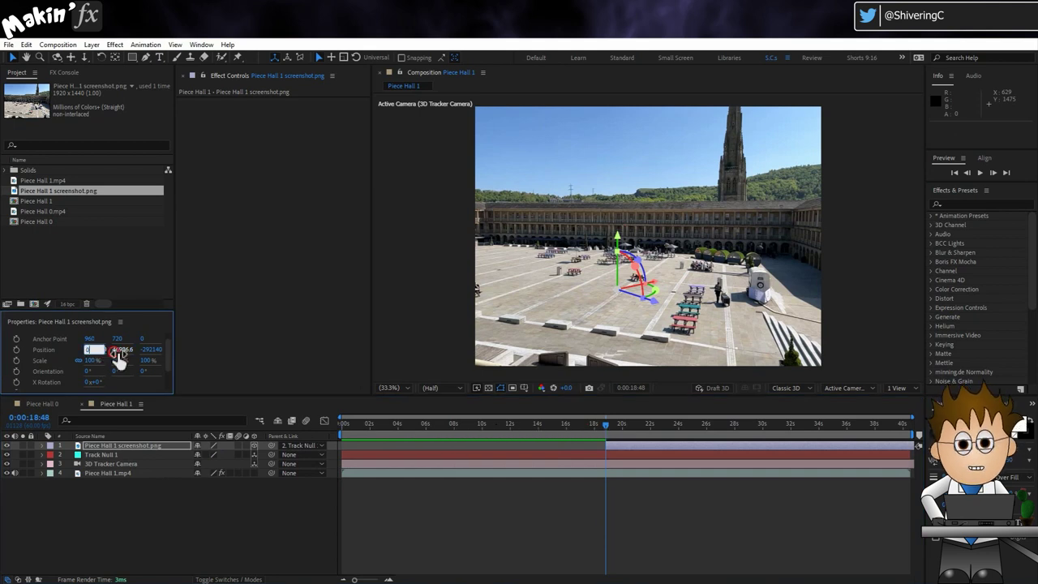
pyautogui.click(120, 350)
pyautogui.click(150, 354)
pyautogui.write('0')
pyautogui.press('Return')
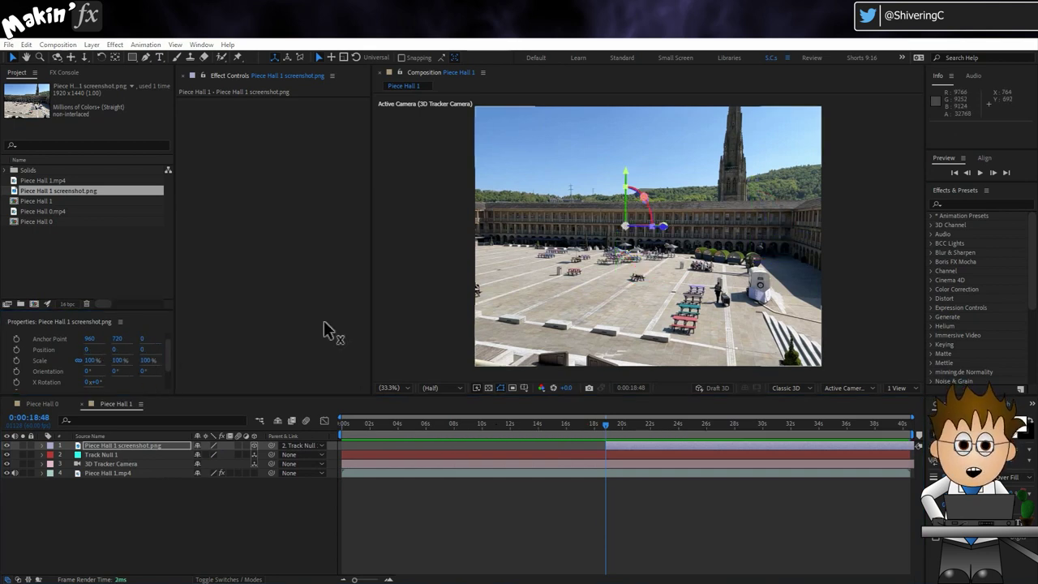
# Enlarge the screenshot to about 41532% scale, use Screen blending and rotate it 49° on Y
pyautogui.click(92, 361)
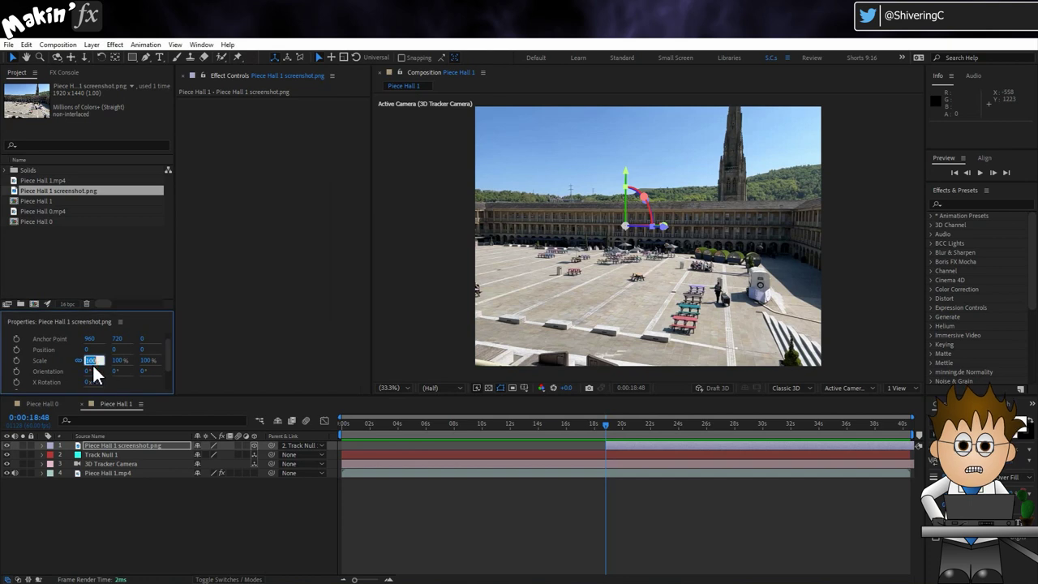
pyautogui.write('15000')
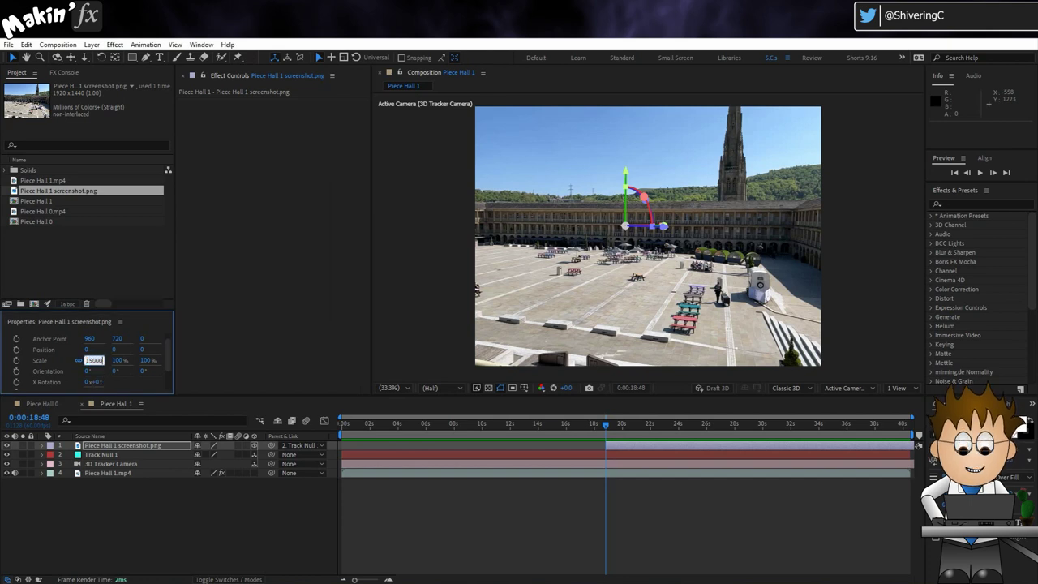
pyautogui.press('Return')
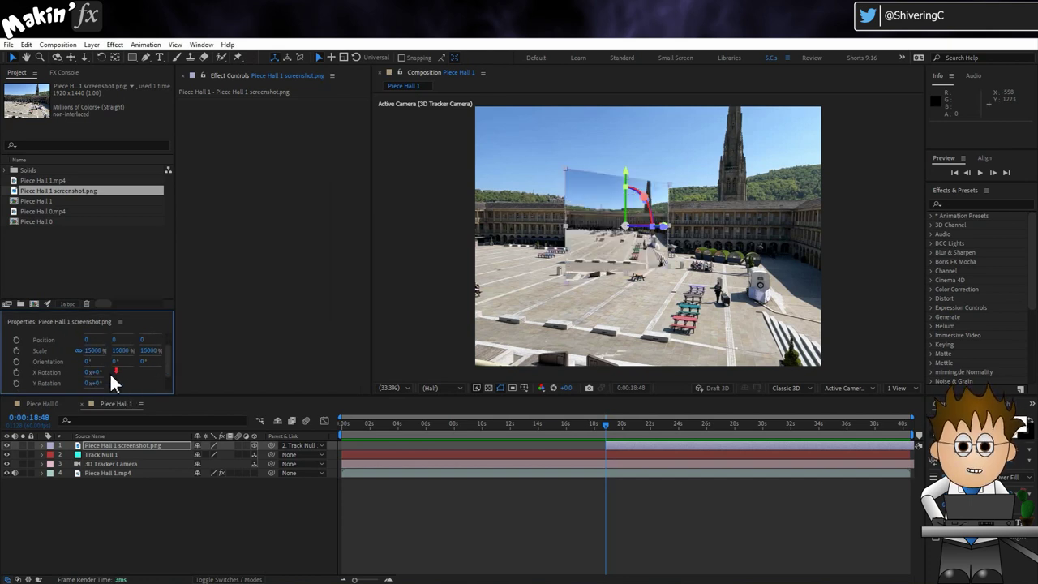
pyautogui.moveTo(111, 377); pyautogui.dragTo(142, 376)
pyautogui.moveTo(94, 350); pyautogui.dragTo(130, 350)
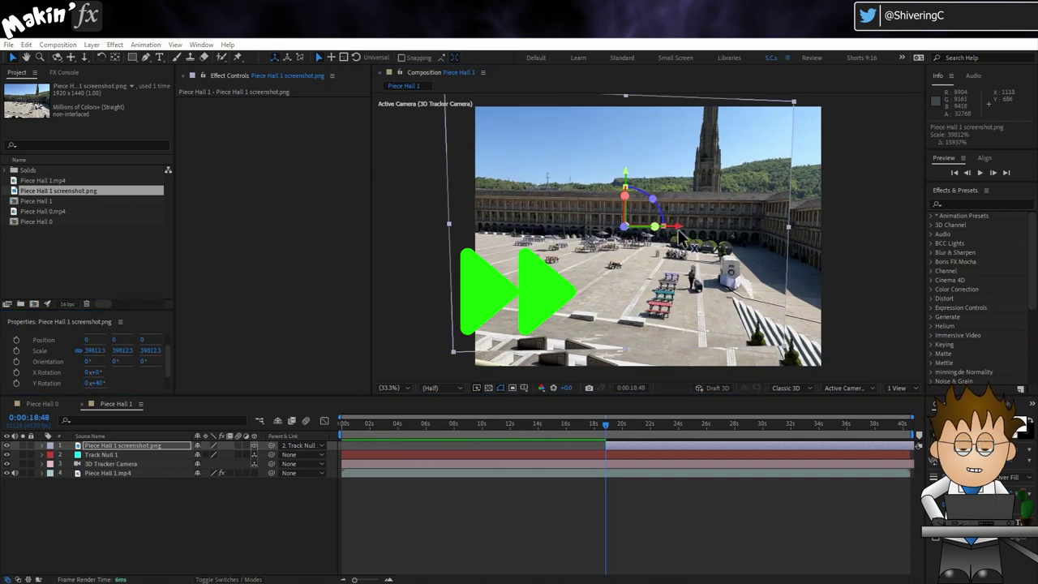
pyautogui.press('F4')
pyautogui.click(207, 445)
pyautogui.click(284, 243)
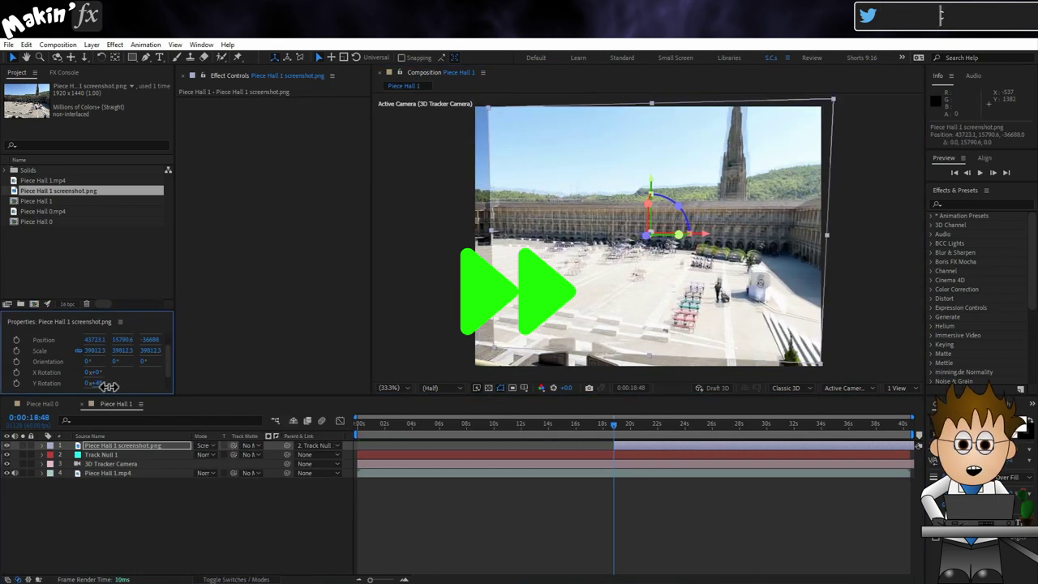
pyautogui.moveTo(109, 387); pyautogui.dragTo(122, 387)
# Line the screenshot up with the footage at 100% opacity and open it in its Layer viewer
pyautogui.scroll(1, 637, 257)
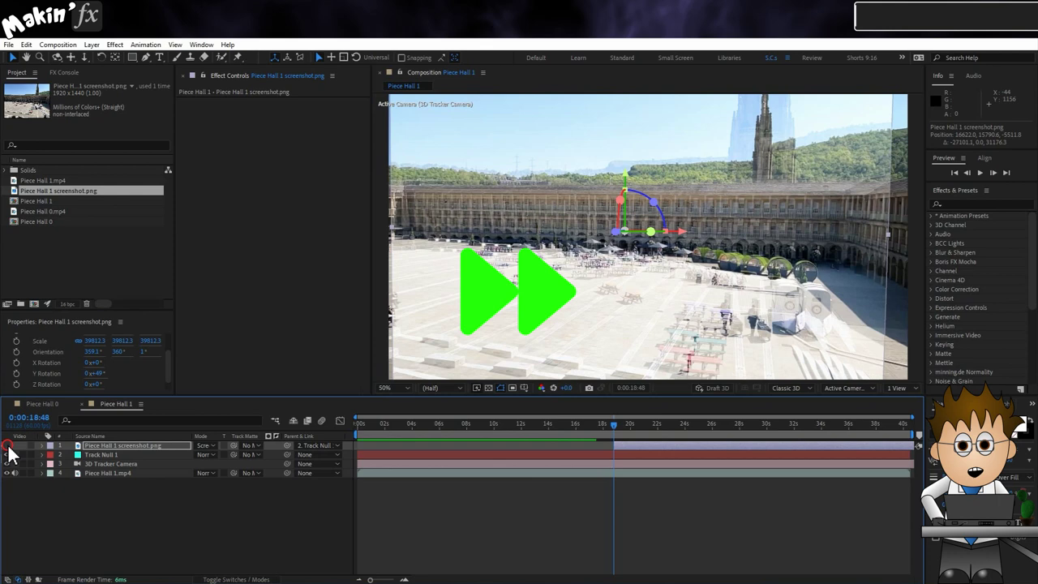
pyautogui.press('t')
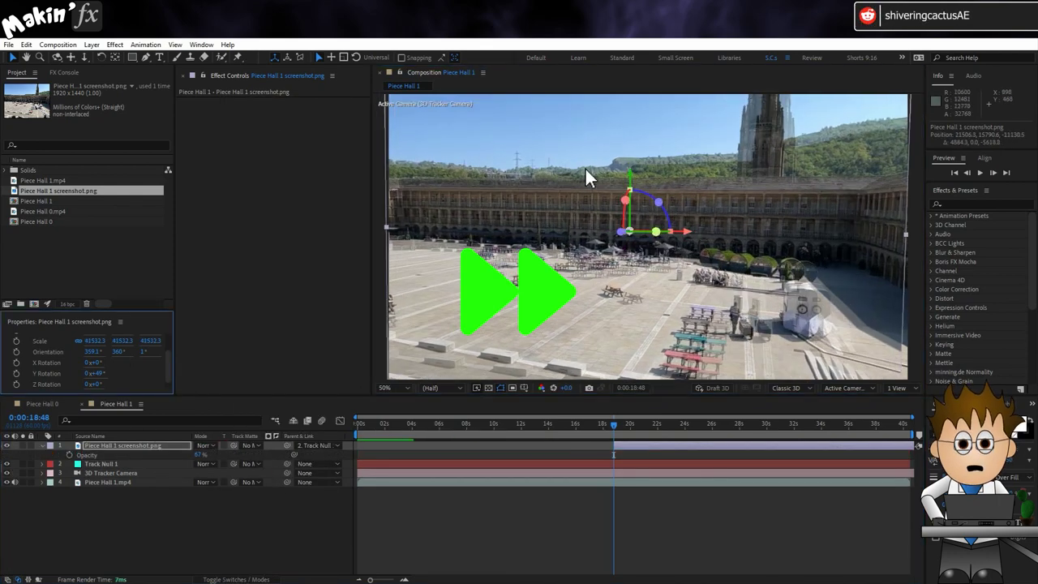
pyautogui.moveTo(586, 169); pyautogui.dragTo(633, 187)
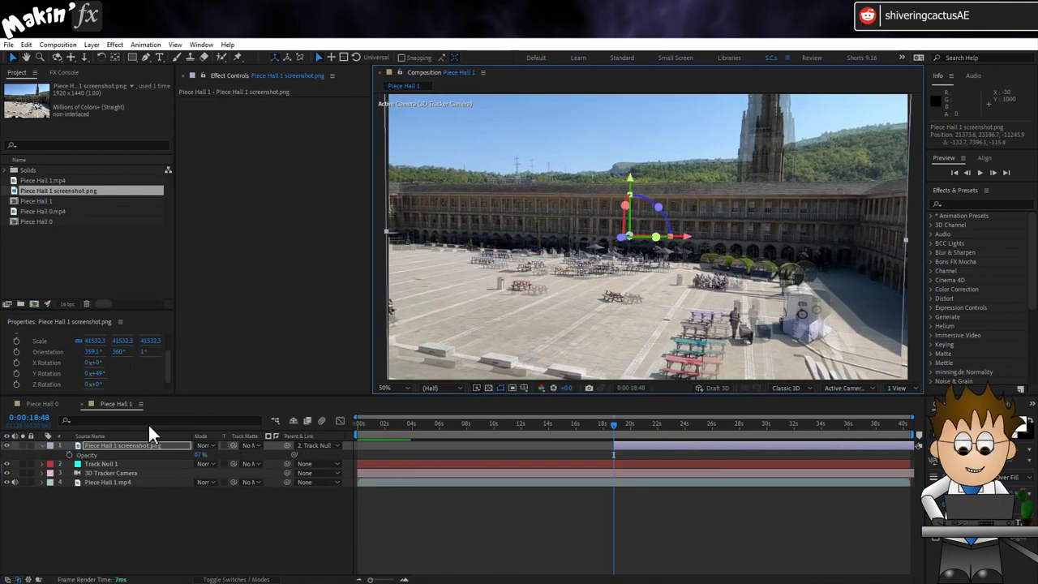
pyautogui.moveTo(204, 456); pyautogui.dragTo(368, 457)
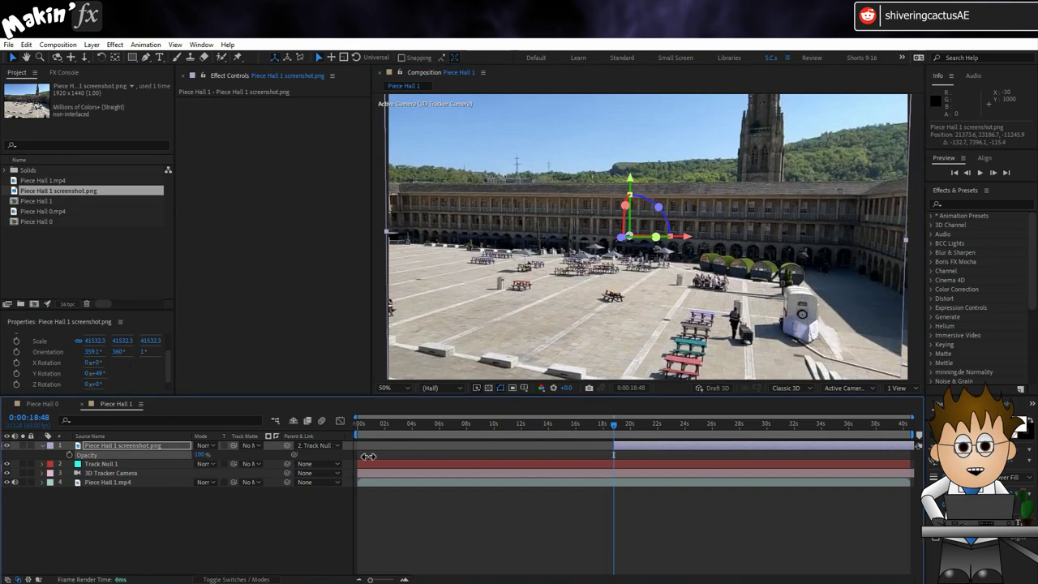
pyautogui.click(141, 445)
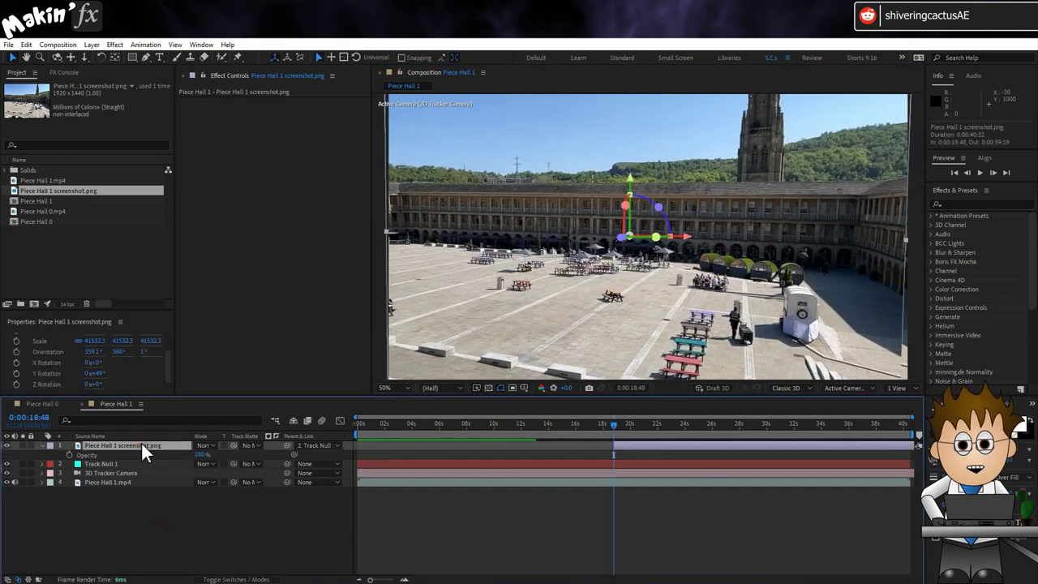
pyautogui.doubleClick(142, 445)
# Draw a closed Pen mask around the building's roof strip on the screenshot
pyautogui.click(147, 57)
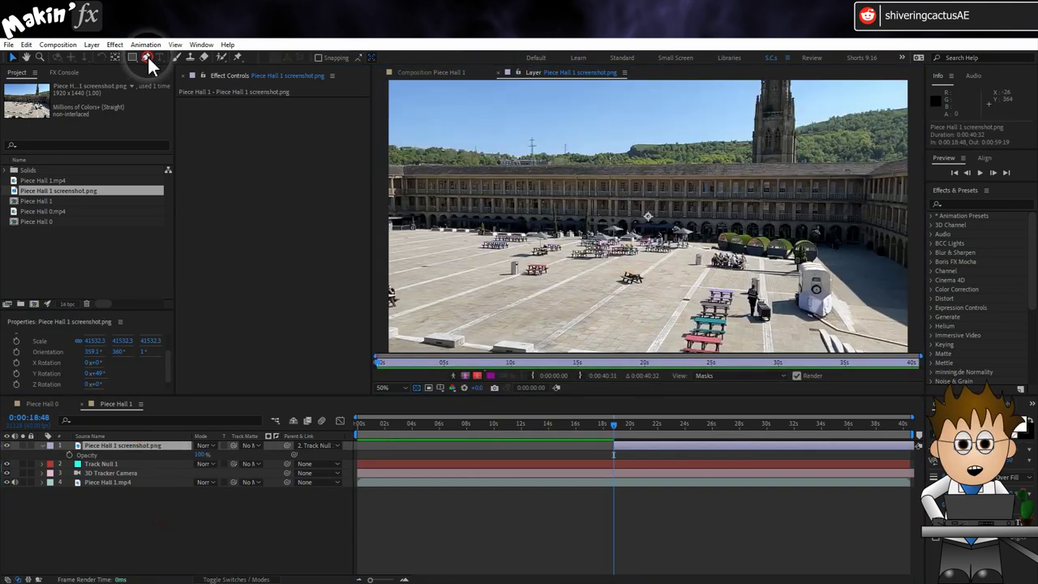
pyautogui.click(415, 174)
pyautogui.click(414, 215)
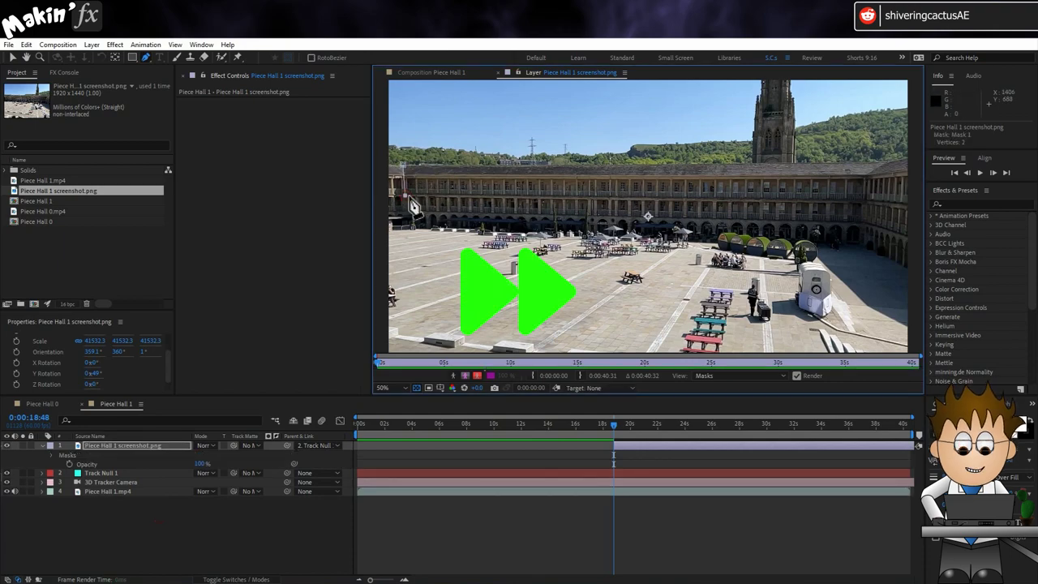
pyautogui.scroll(2, 853, 202)
pyautogui.moveTo(853, 203); pyautogui.dragTo(724, 181)
pyautogui.click(722, 192)
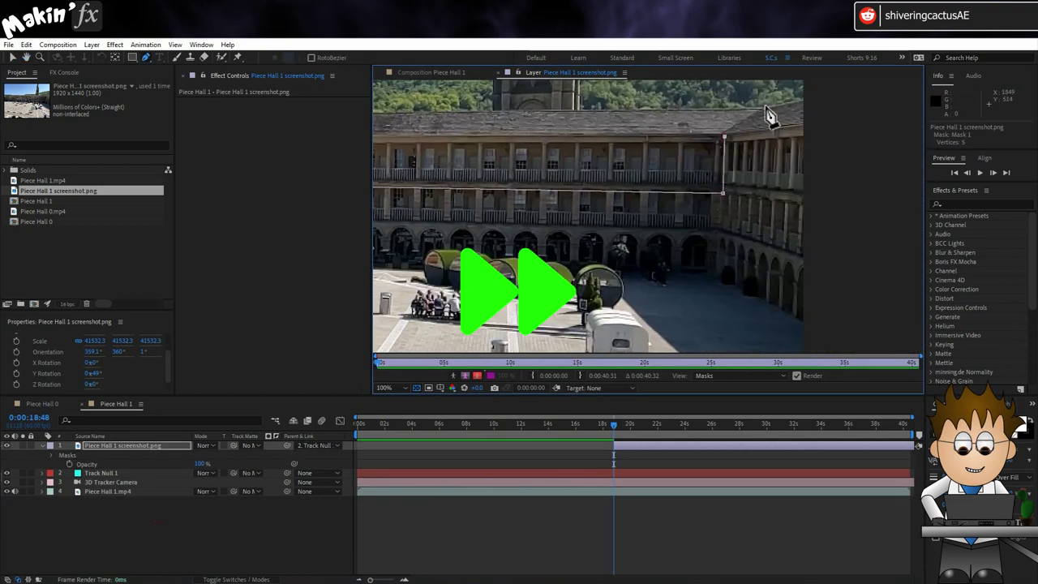
pyautogui.click(769, 116)
pyautogui.click(686, 165)
pyautogui.click(595, 190)
pyautogui.hscroll(-3, 631, 203)
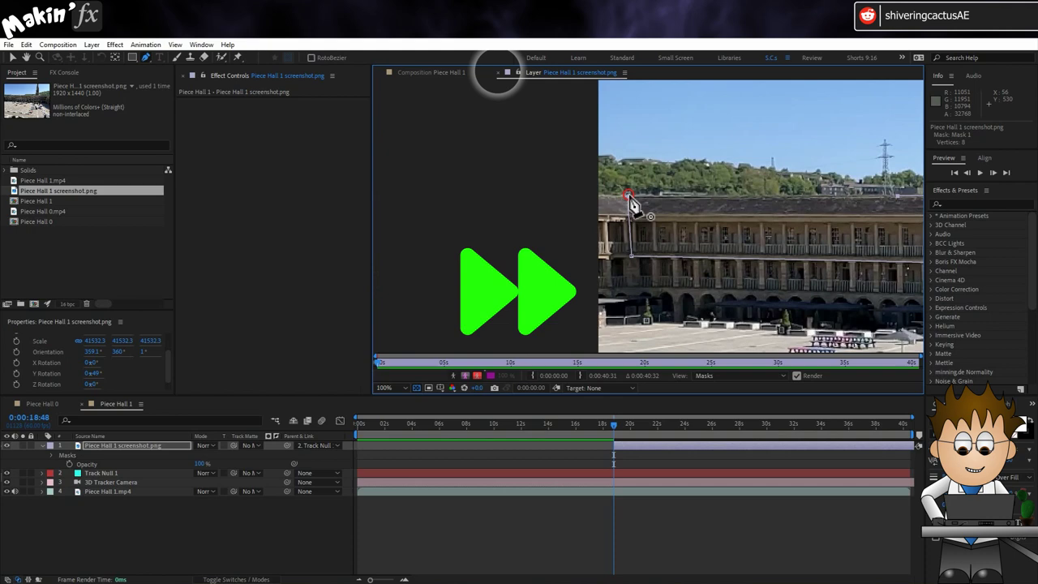
pyautogui.click(630, 197)
pyautogui.click(498, 72)
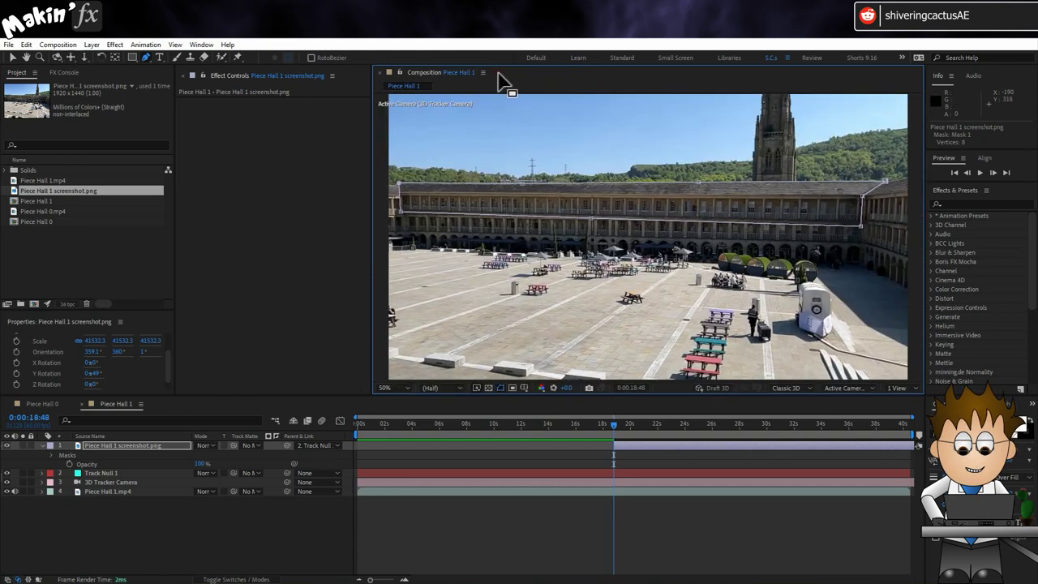
# Raise the masked roof strip above the building to position 27457.6, -15418.3, -16845.5
pyautogui.press('p')
pyautogui.click(13, 58)
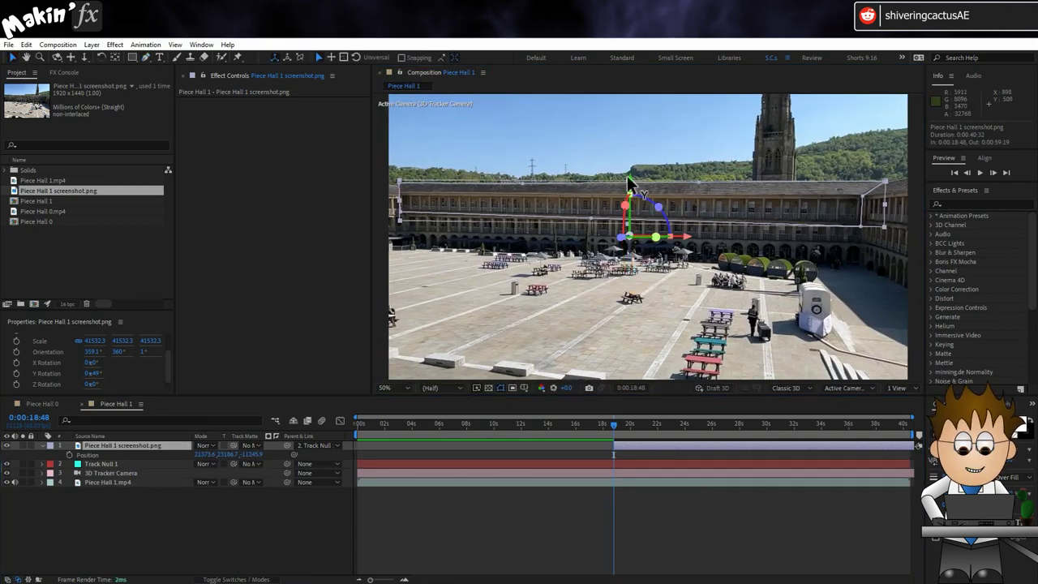
pyautogui.moveTo(627, 177); pyautogui.dragTo(635, 149)
pyautogui.scroll(2, 586, 325)
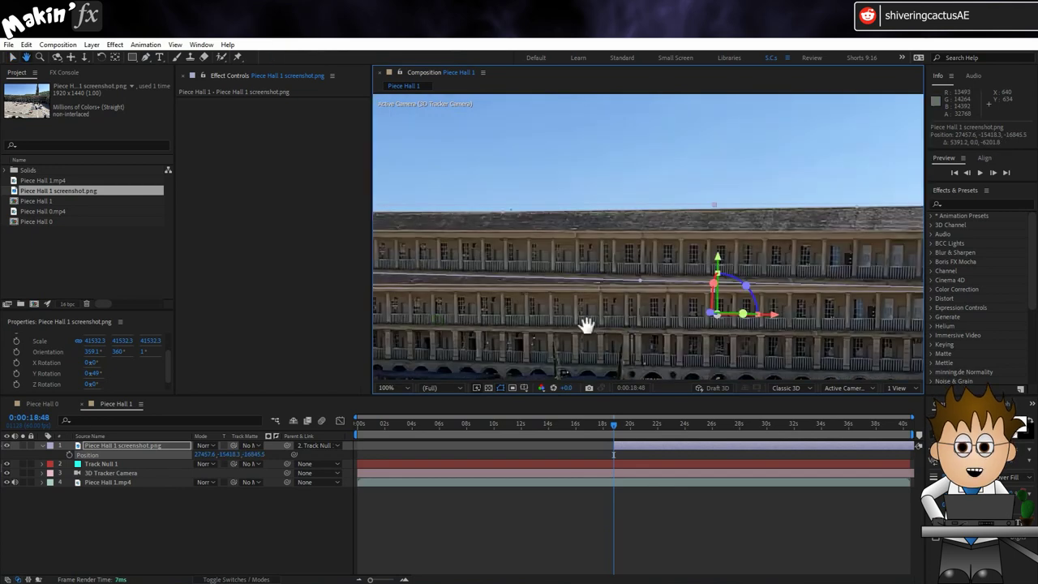
pyautogui.moveTo(585, 324); pyautogui.dragTo(718, 325)
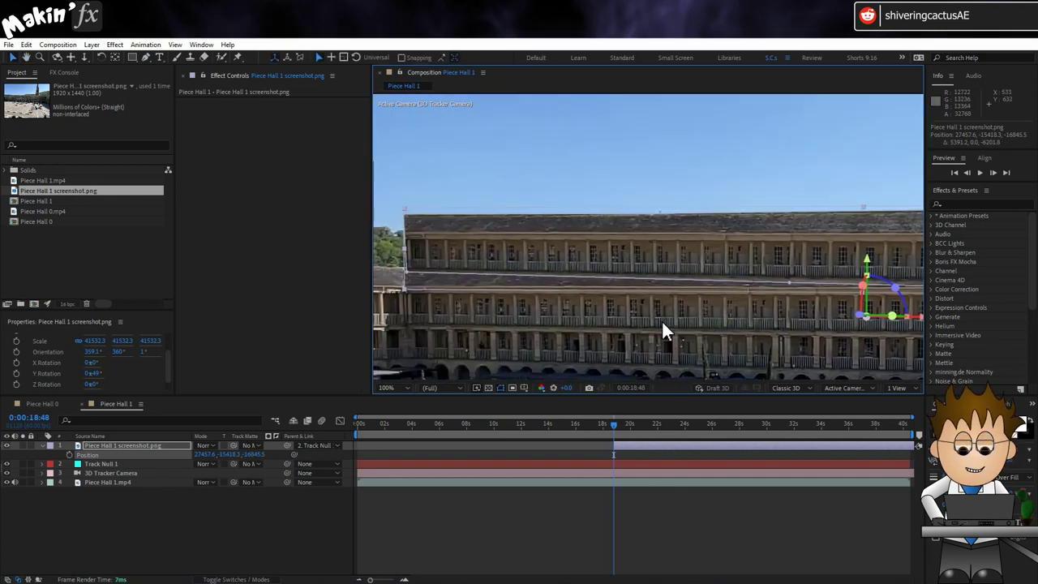
# Apply Distort > CC Power Pin, adjust its Bottom Left and Bottom Right corners, then preview
pyautogui.click(114, 45)
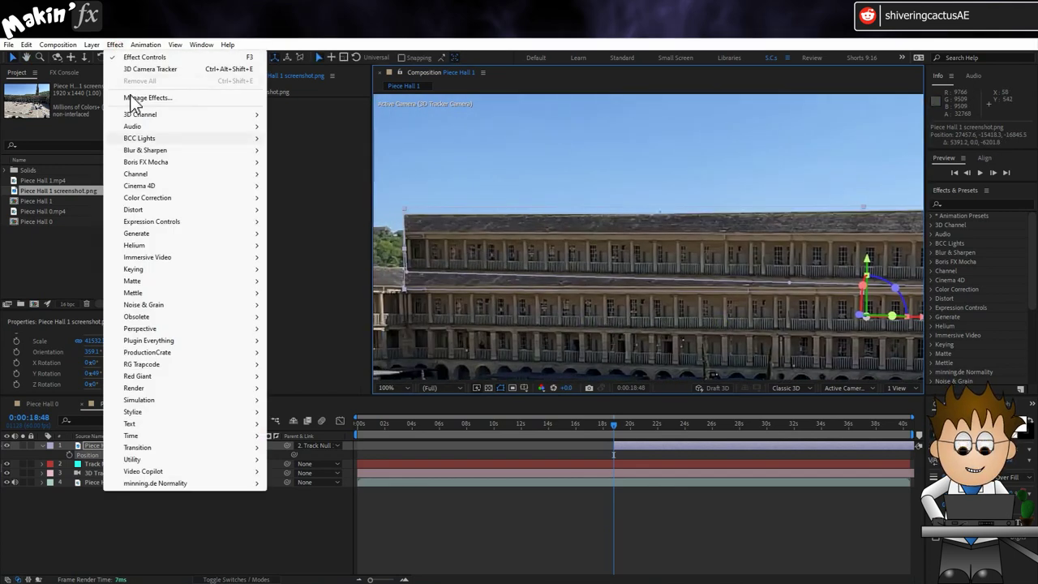
pyautogui.moveTo(162, 211)
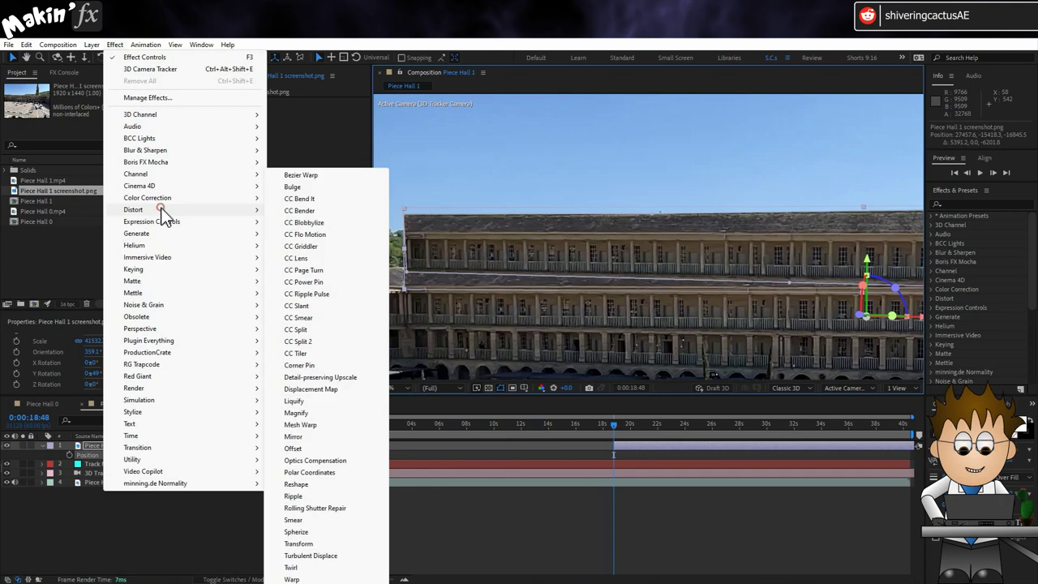
pyautogui.click(330, 280)
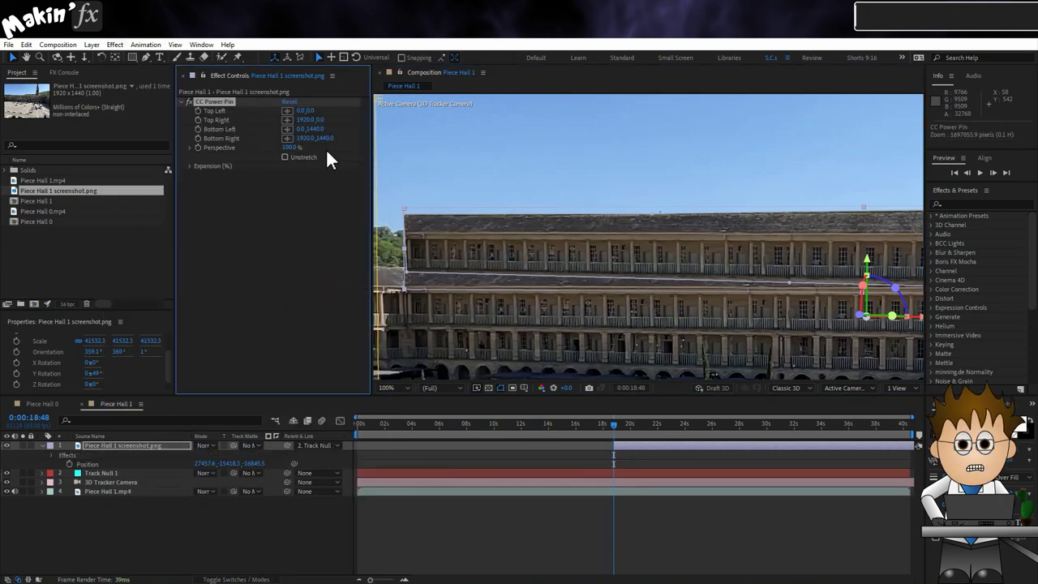
pyautogui.moveTo(301, 129)
pyautogui.mouseDown()
pyautogui.moveTo(342, 132)
pyautogui.moveTo(284, 111)
pyautogui.moveTo(291, 118)
pyautogui.moveTo(280, 119)
pyautogui.moveTo(308, 130)
pyautogui.mouseUp()
pyautogui.scroll(-2, 389, 157)
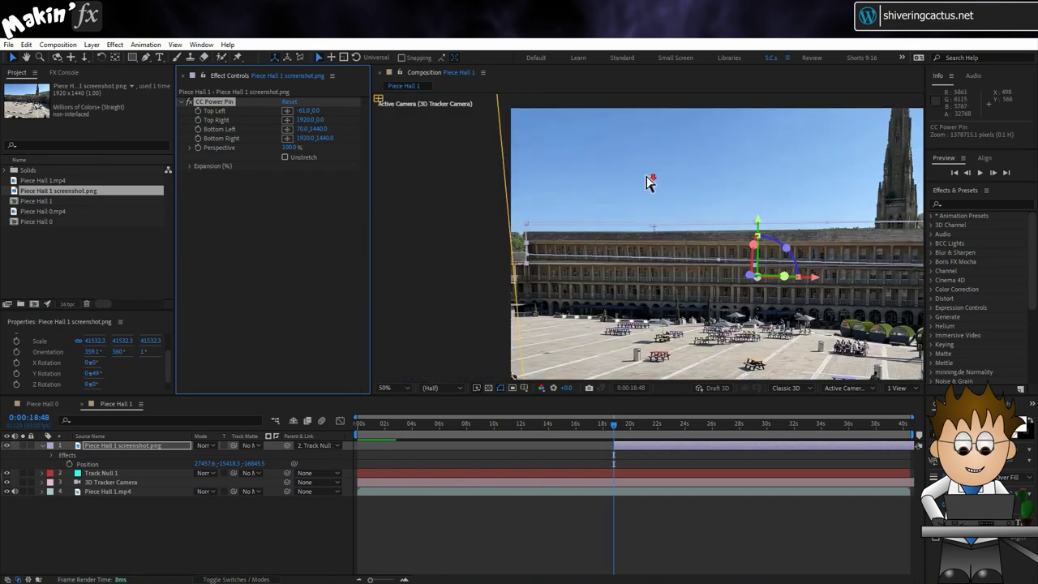
pyautogui.moveTo(890, 201); pyautogui.dragTo(657, 195)
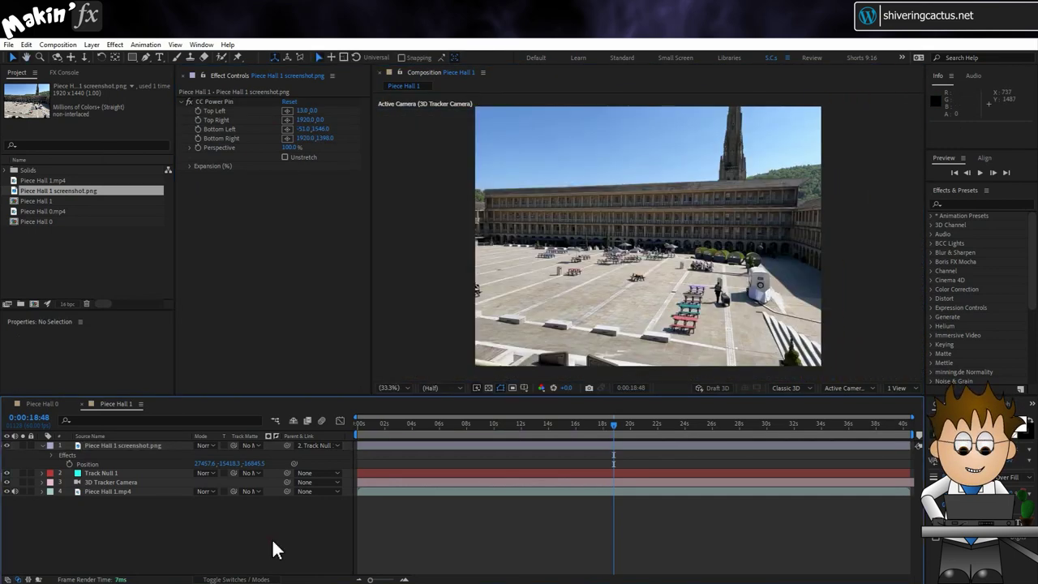
pyautogui.press('space')
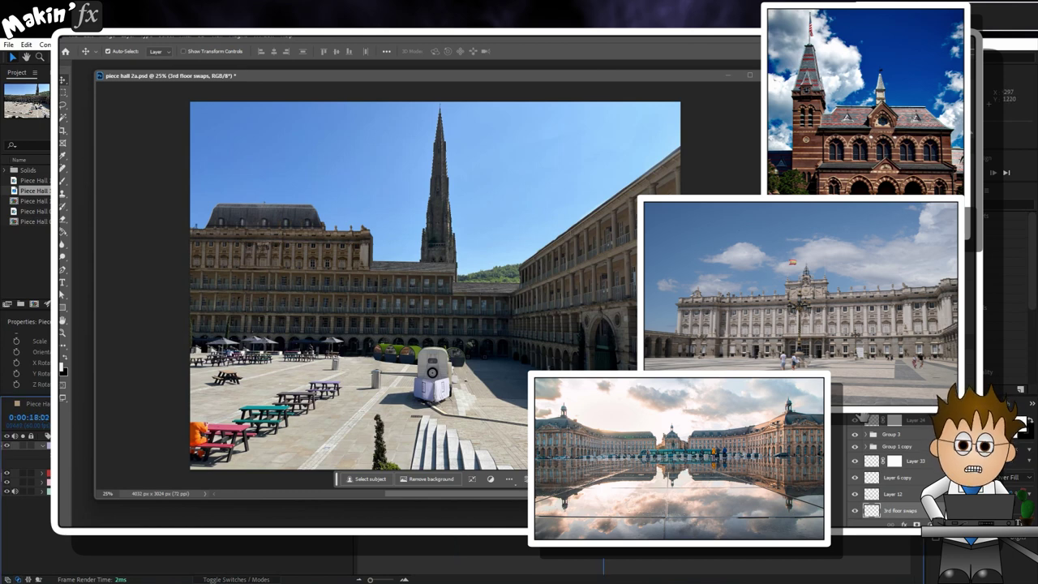
# Reveal the top layer's corner keyframes and jump back to the earlier keyframe
pyautogui.press('u')
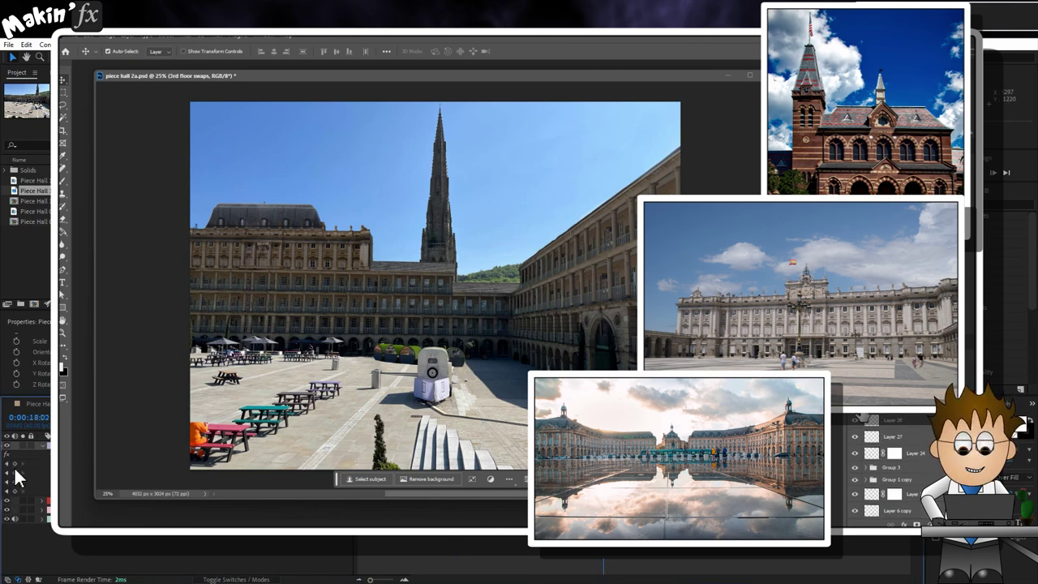
pyautogui.click(16, 477)
pyautogui.click(6, 492)
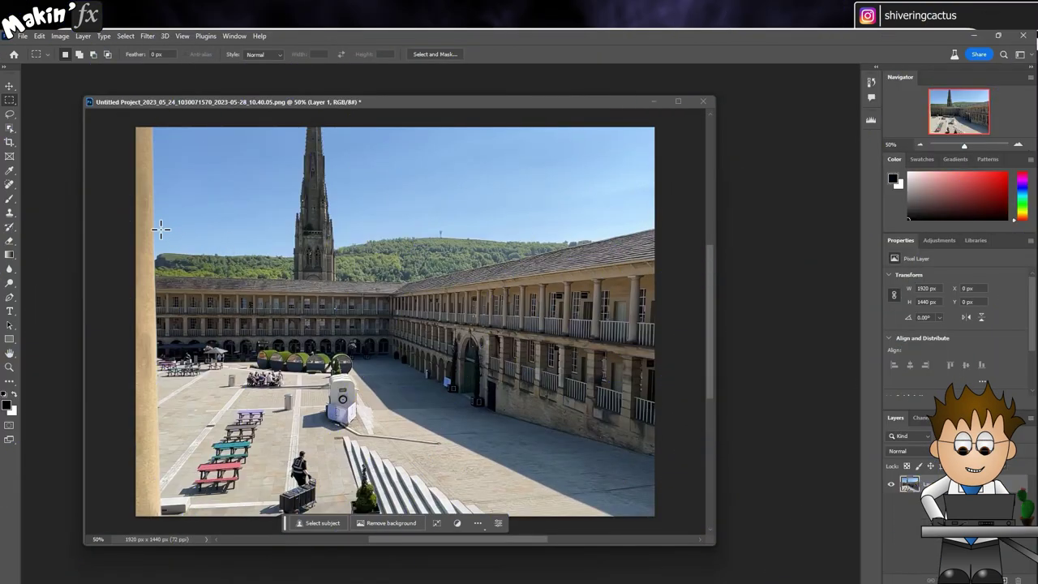
# Select the building and sky and Generative Fill an extra floor with balconies
pyautogui.moveTo(676, 185); pyautogui.dragTo(151, 455)
pyautogui.click(332, 470)
pyautogui.write('Add')
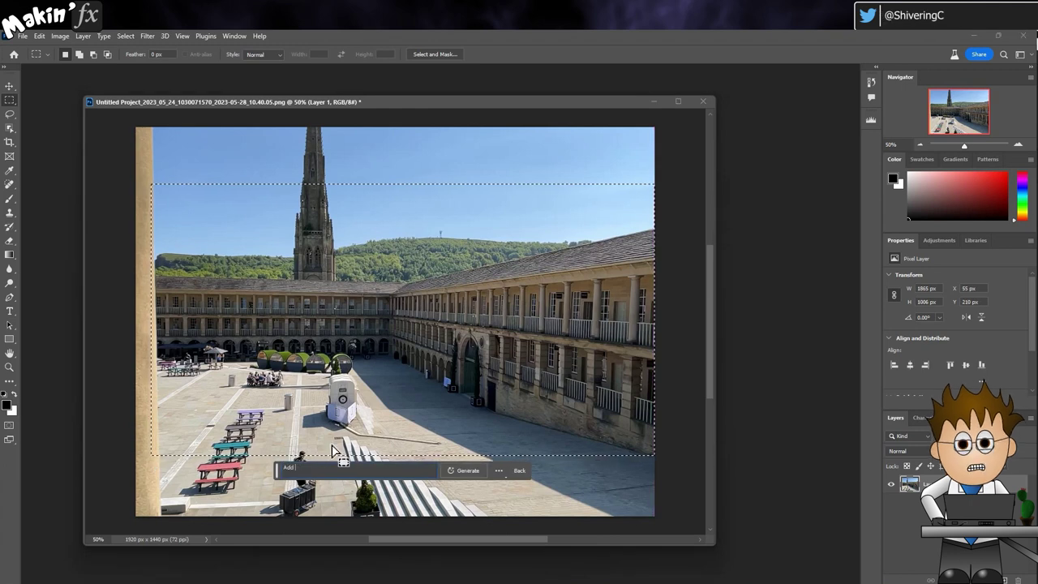
pyautogui.write(' an extra floor with balconey and columns to the building')
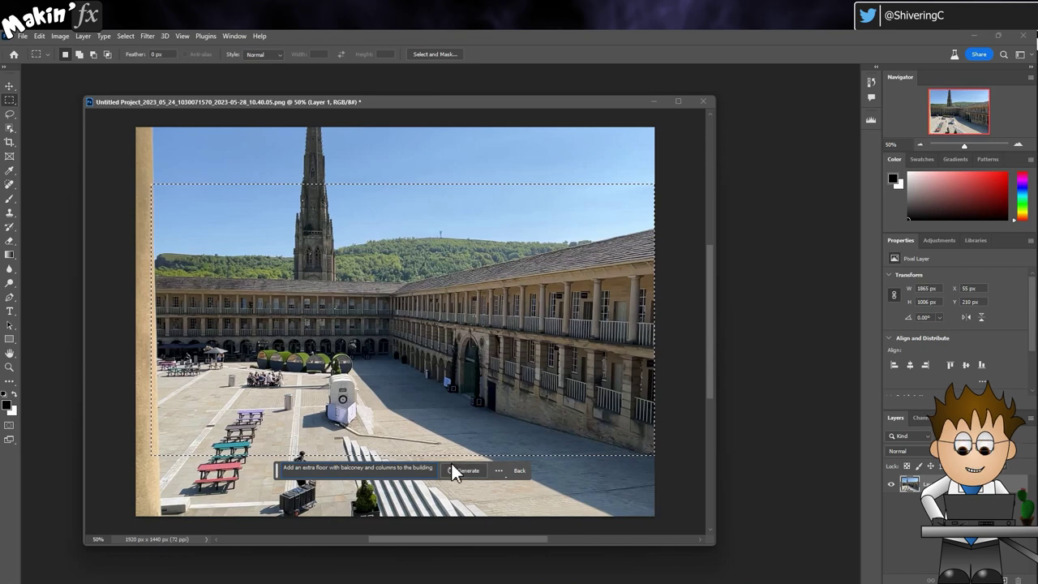
pyautogui.click(454, 470)
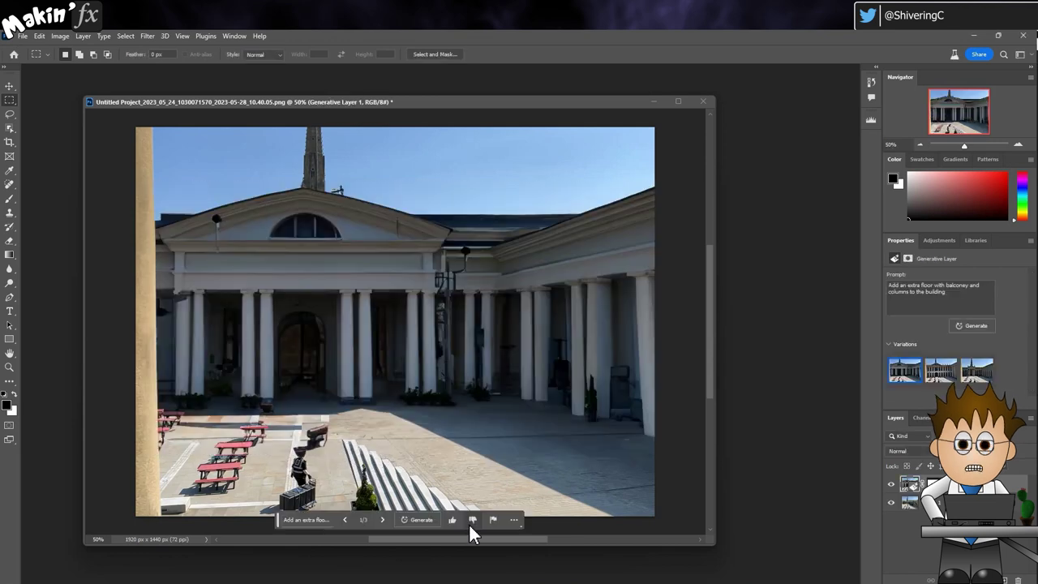
# Rate and browse the generated variations, then delete Generative Layer 1
pyautogui.click(472, 519)
pyautogui.click(382, 520)
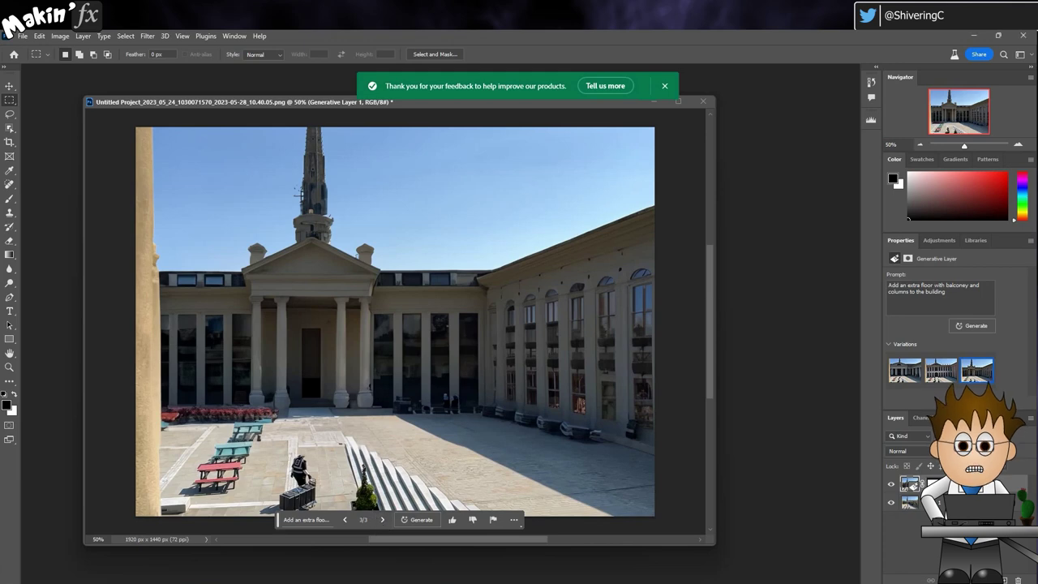
pyautogui.click(1019, 579)
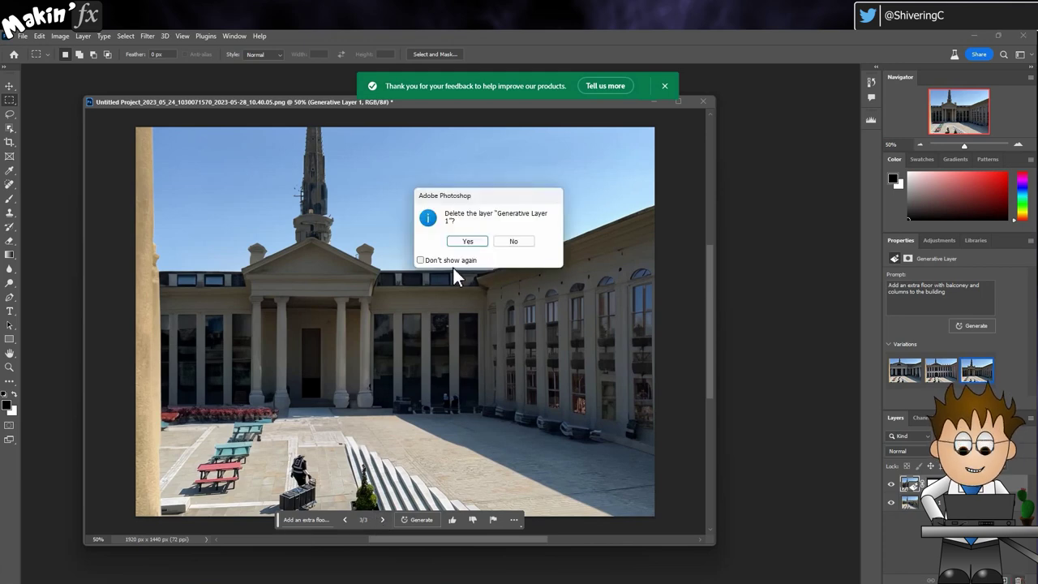
pyautogui.click(470, 241)
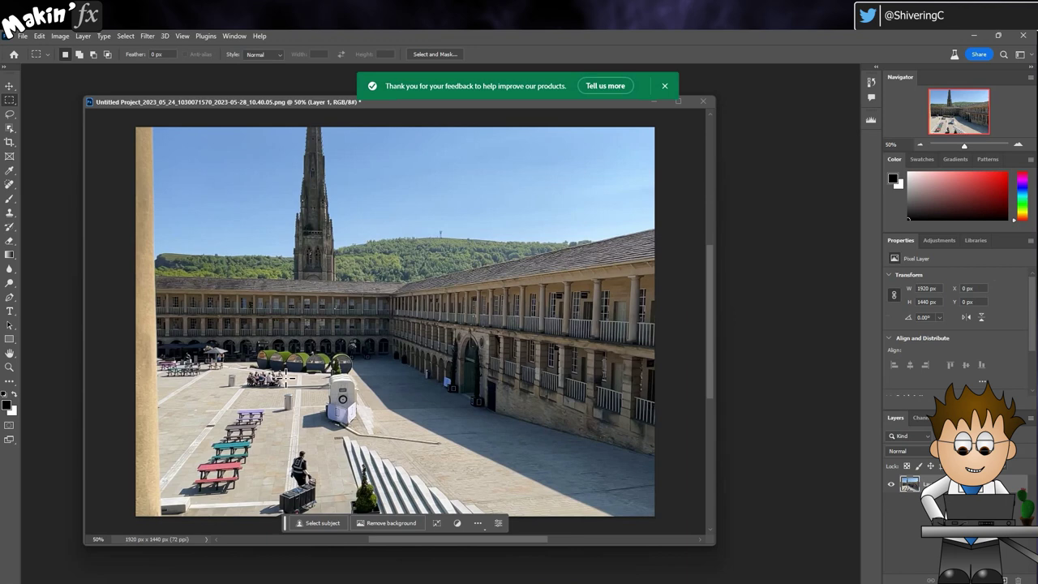
# Import piece hall 2a.psd as a layered composition and open the piece hall 2a comp
pyautogui.moveTo(144, 258); pyautogui.dragTo(406, 380)
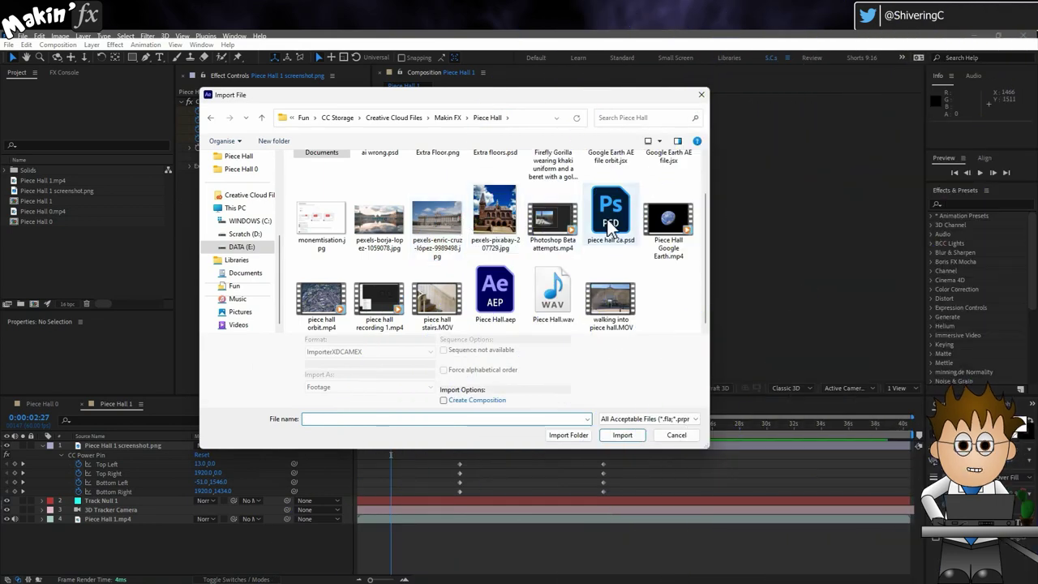
pyautogui.doubleClick(611, 215)
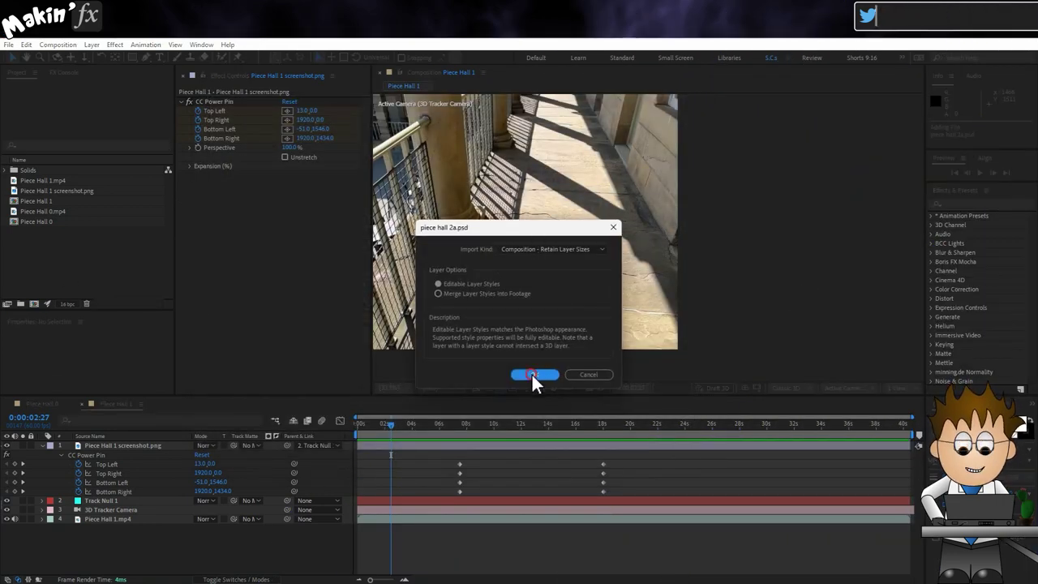
pyautogui.click(532, 374)
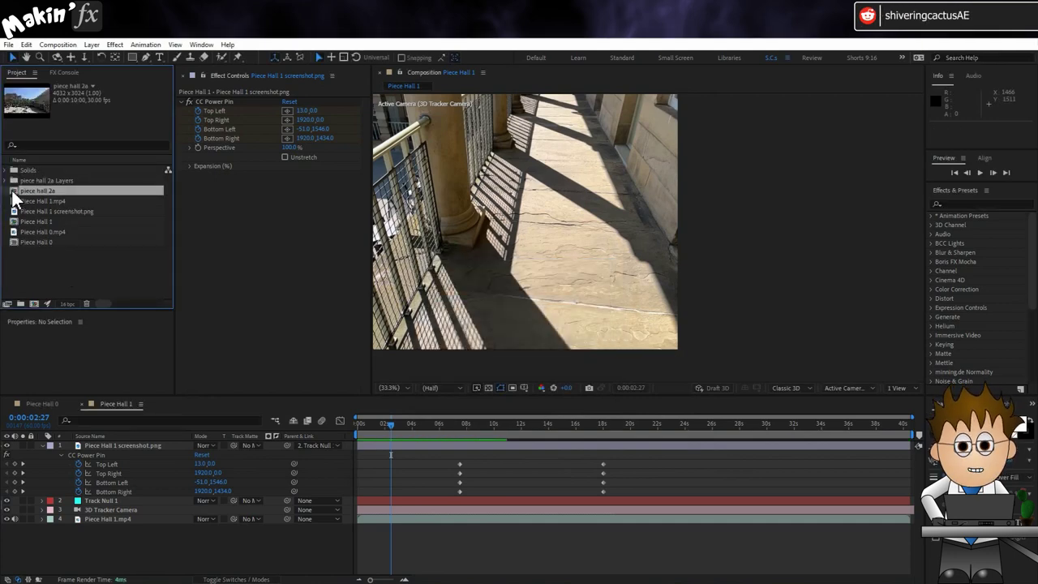
pyautogui.doubleClick(13, 193)
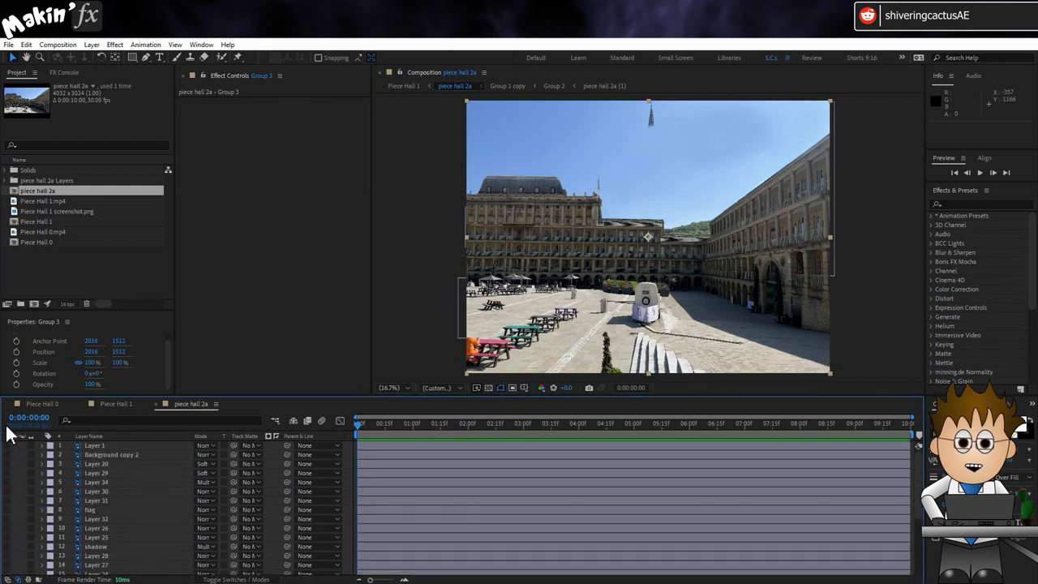
# Preview a building layer alone, then check the piece hall 2a layer's 9532% scale in Piece Hall 1
pyautogui.click(28, 511)
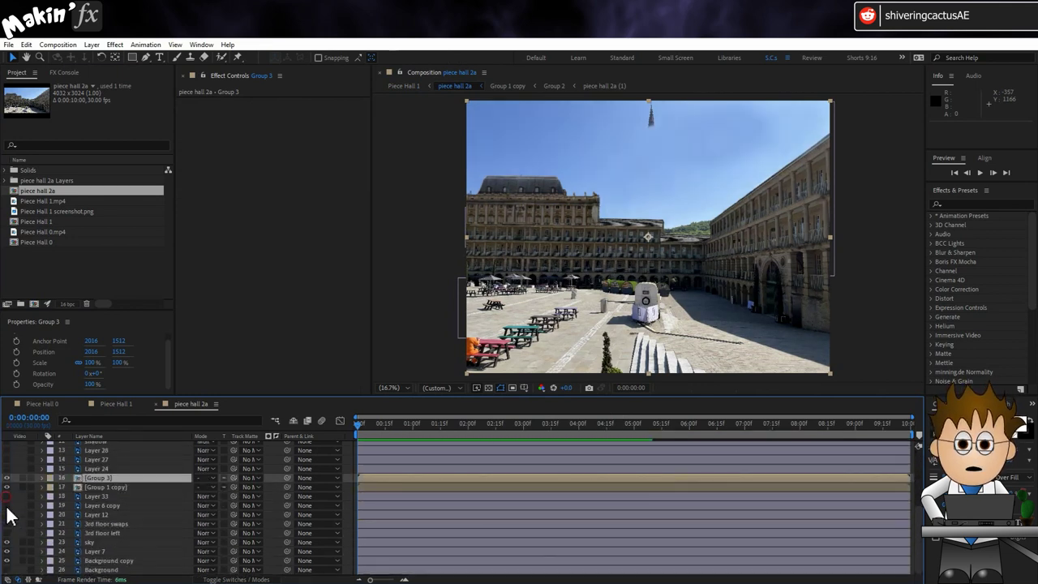
pyautogui.click(120, 405)
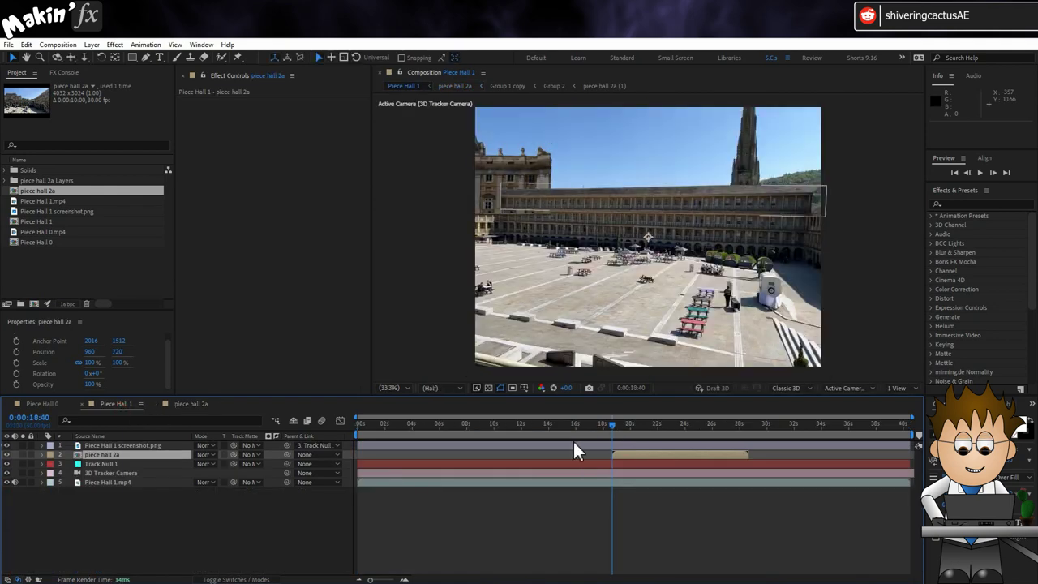
pyautogui.press('s')
pyautogui.press('/')
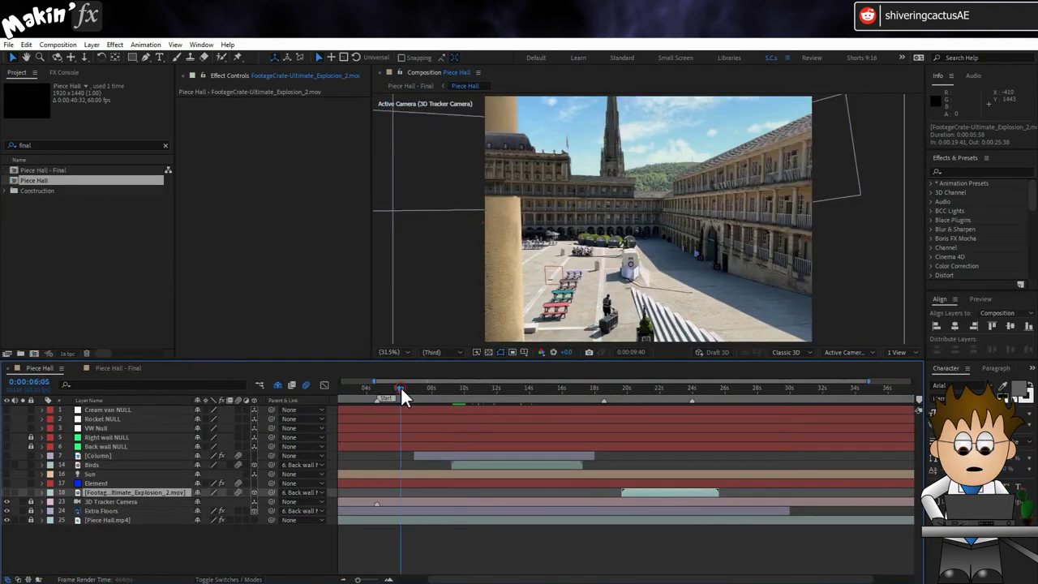
pyautogui.moveTo(400, 386); pyautogui.dragTo(467, 393)
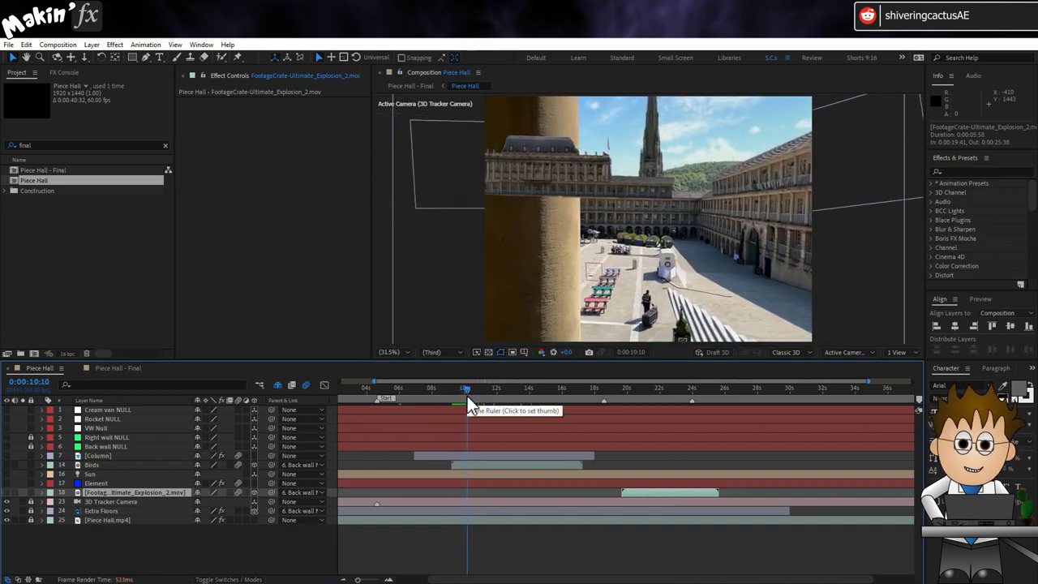
# Scrub the playhead to the frame beside the column
pyautogui.moveTo(466, 390)
pyautogui.mouseDown()
pyautogui.moveTo(508, 390)
pyautogui.moveTo(480, 397)
pyautogui.mouseUp()
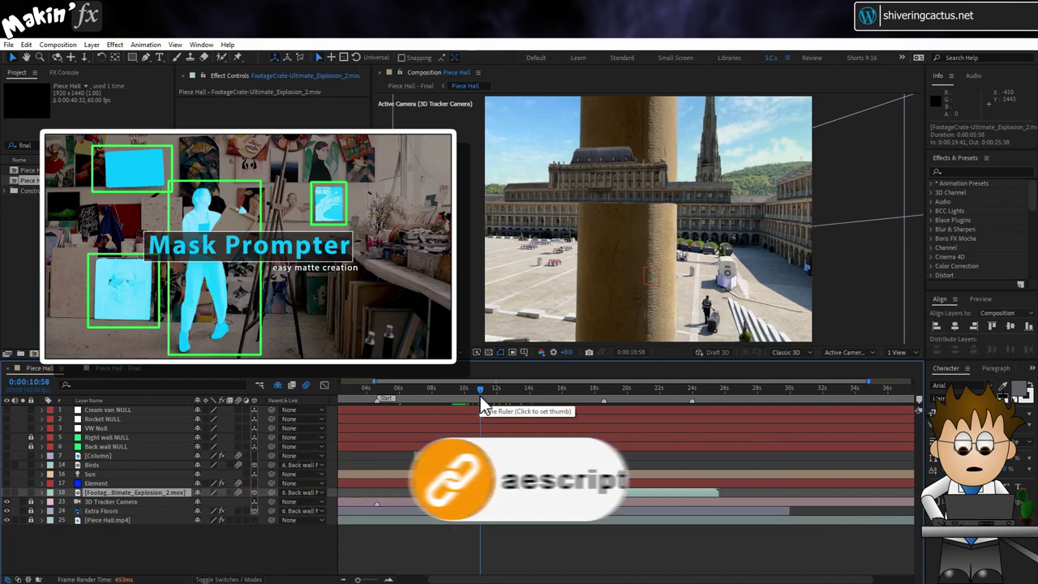
# Check the Column layer's opacity and keyframes, previewing its tracking from 0:00:07:57
pyautogui.click(99, 456)
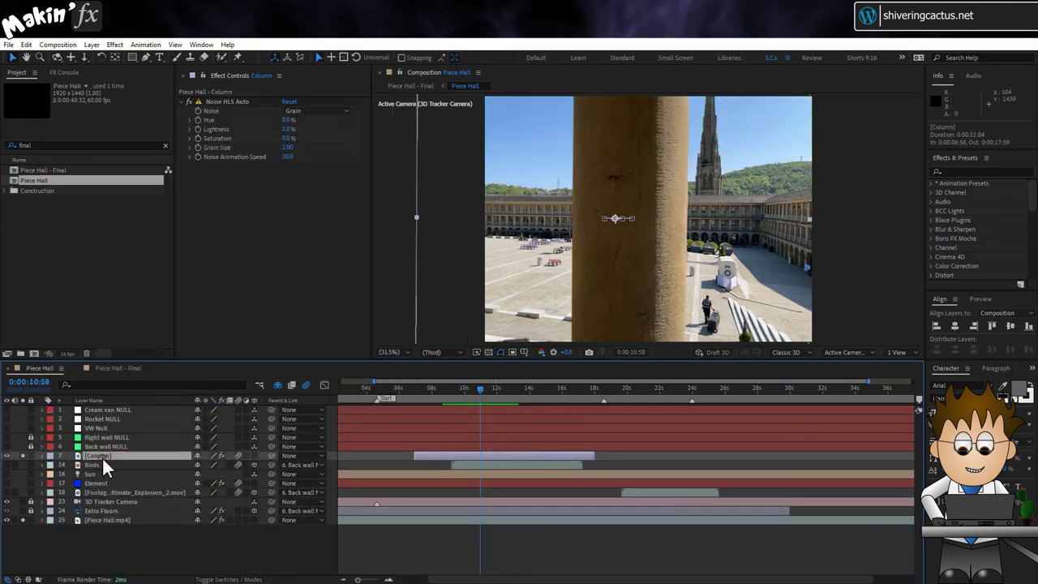
pyautogui.press('t')
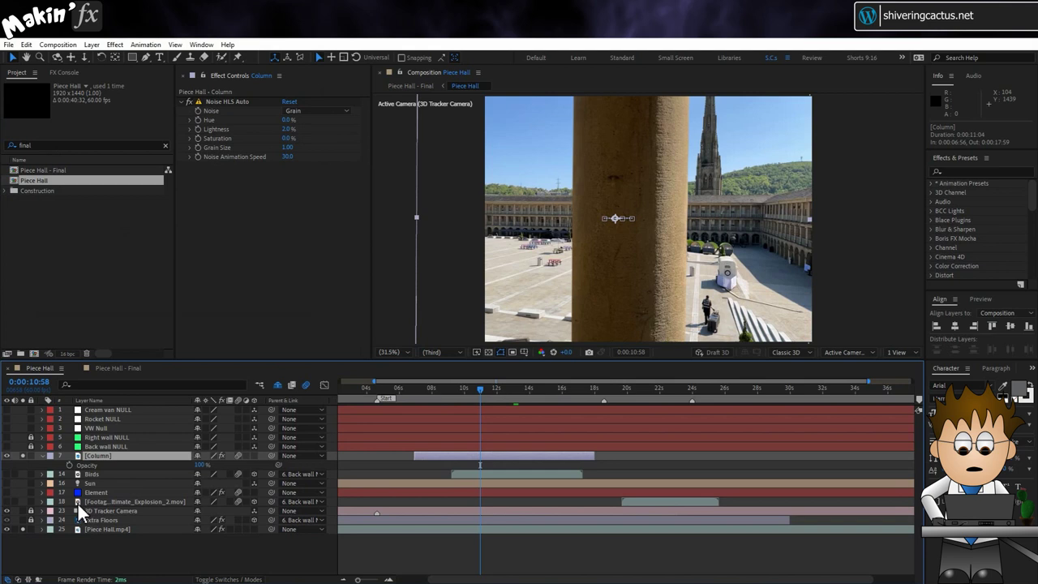
pyautogui.click(22, 531)
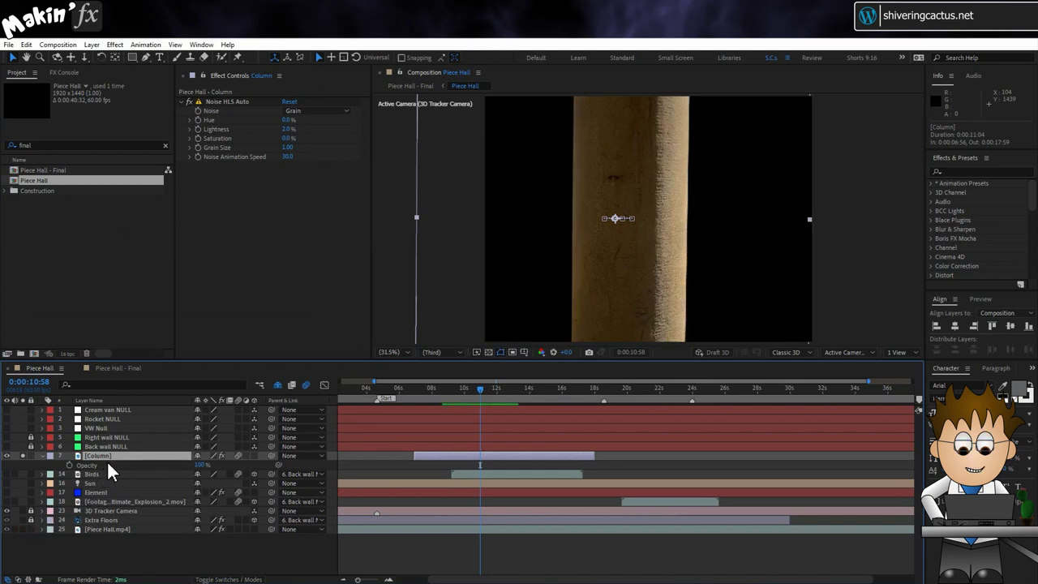
pyautogui.click(22, 530)
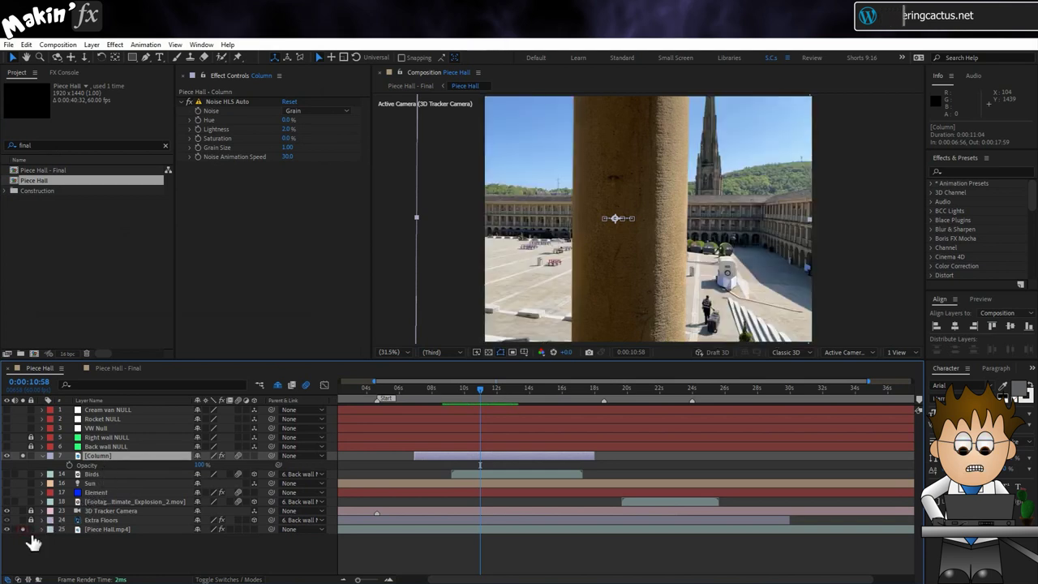
pyautogui.press('Return')
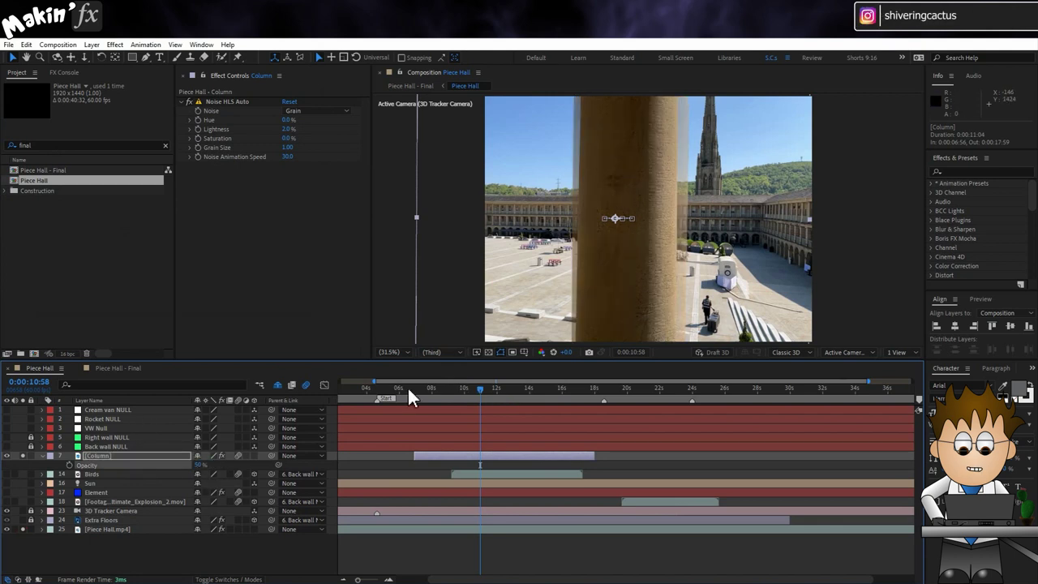
pyautogui.press('u')
pyautogui.click(432, 390)
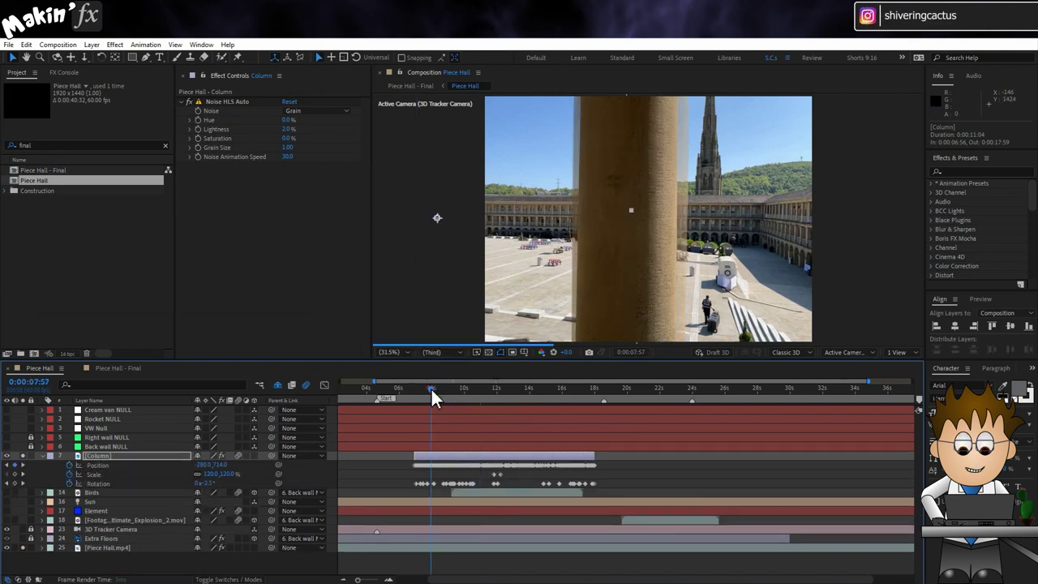
pyautogui.press('space')
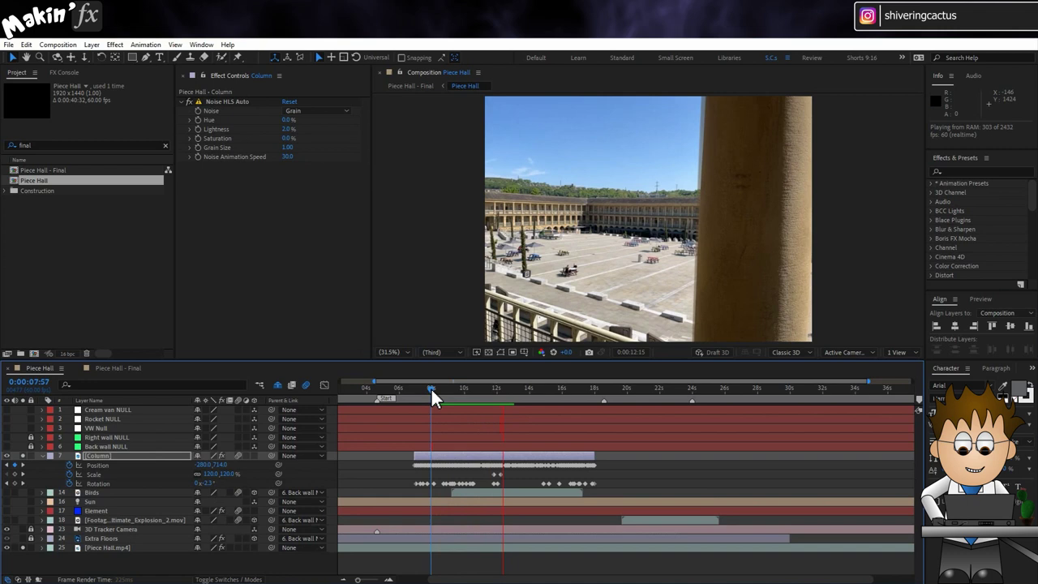
pyautogui.press('space')
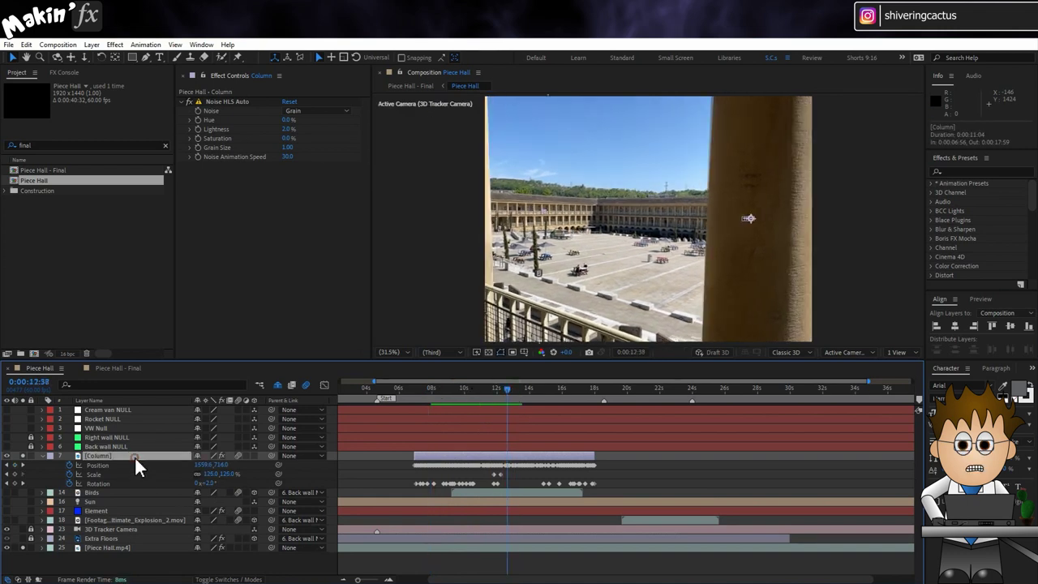
# Preview the full scene from 0:00:10:02, settle at 0:00:10:16 and select the Element layer
pyautogui.press('t')
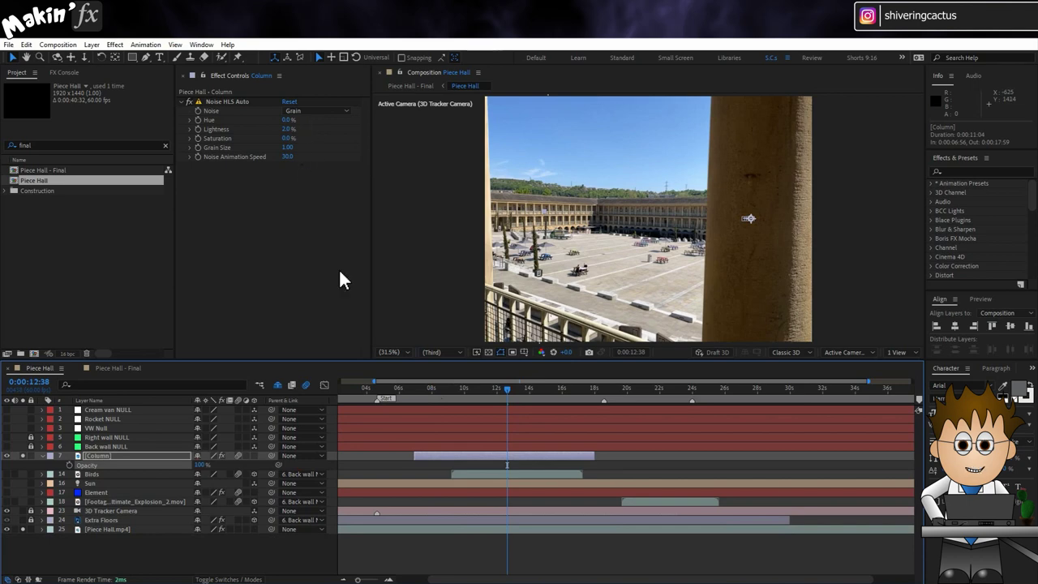
pyautogui.click(465, 392)
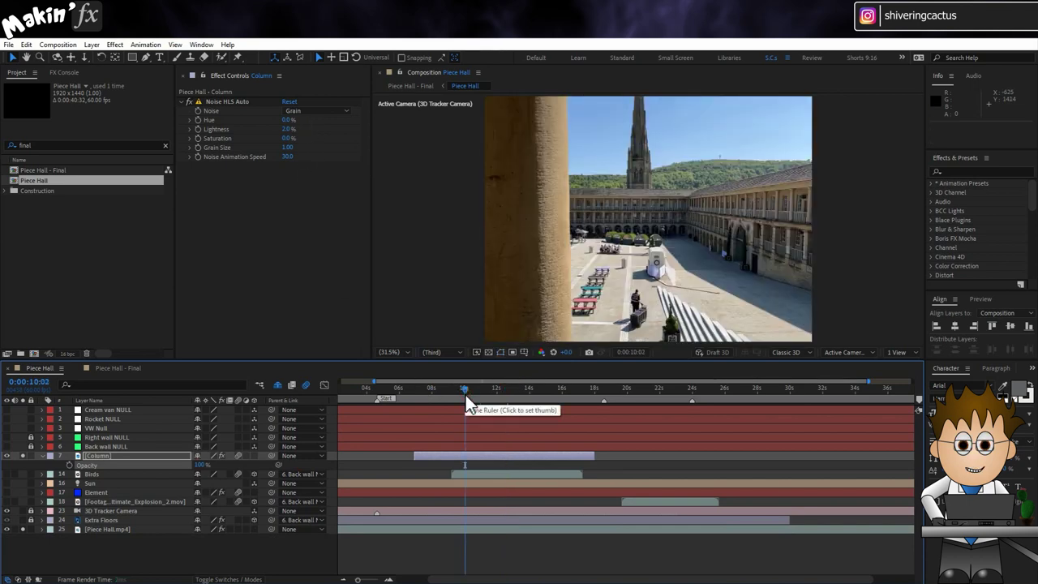
pyautogui.press('space')
pyautogui.press('space')
pyautogui.click(23, 528)
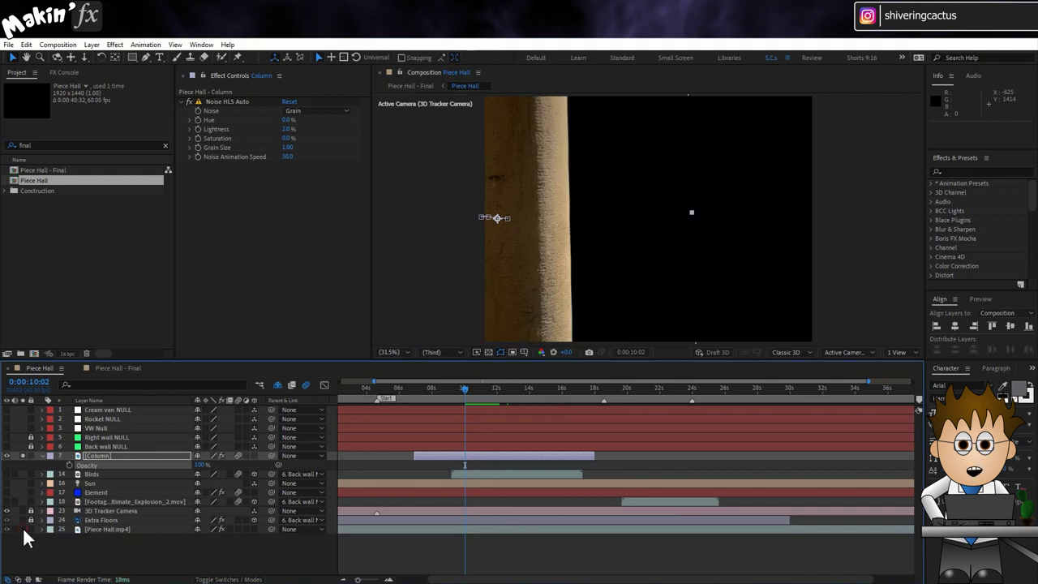
pyautogui.click(23, 455)
pyautogui.press('space')
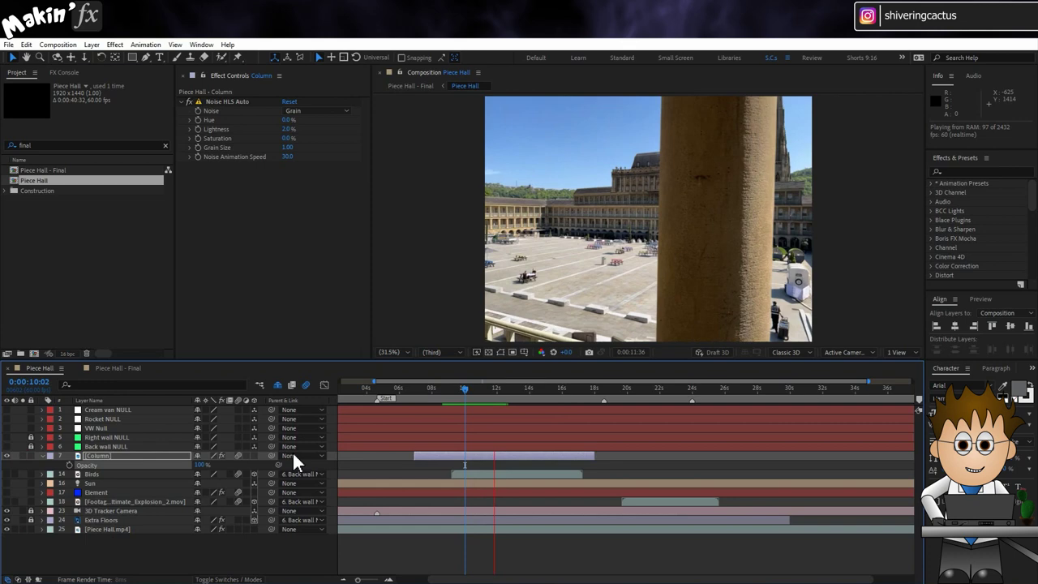
pyautogui.click(483, 390)
pyautogui.moveTo(483, 390); pyautogui.dragTo(469, 390)
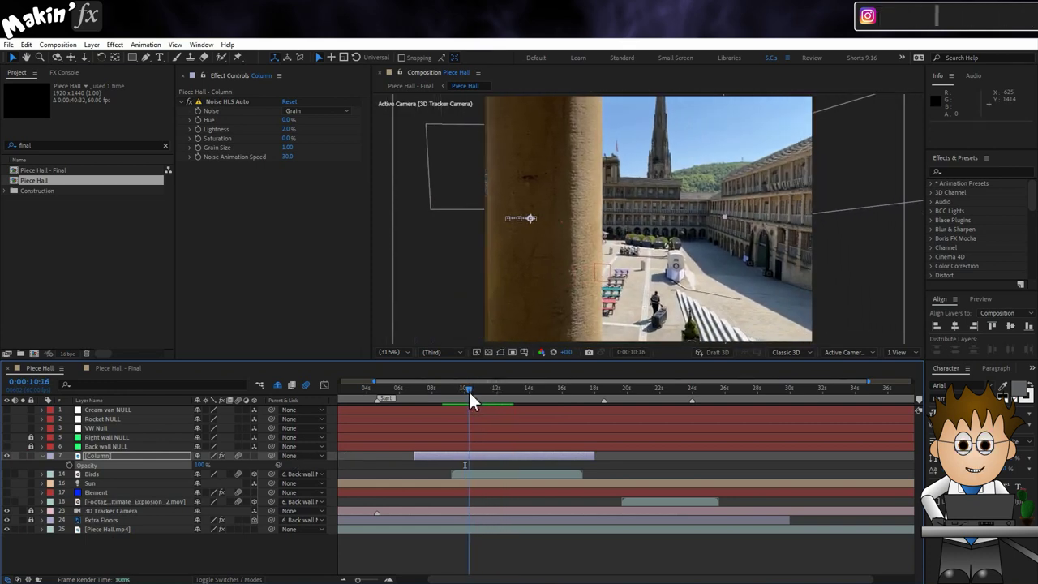
pyautogui.click(97, 492)
# Solo the Element layer and view the Van from a front three-quarter angle in Scene Setup
pyautogui.click(23, 492)
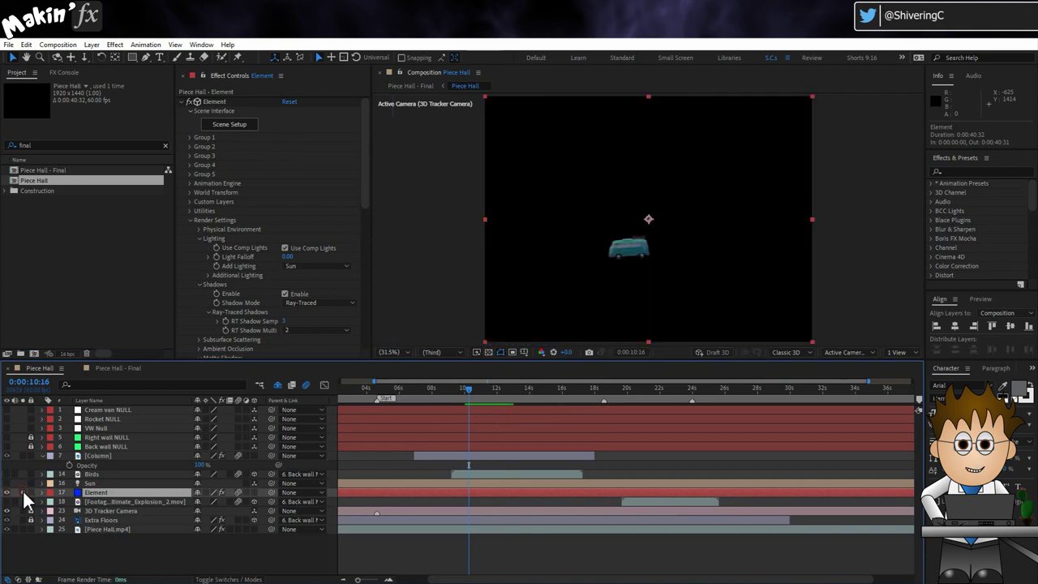
pyautogui.click(238, 127)
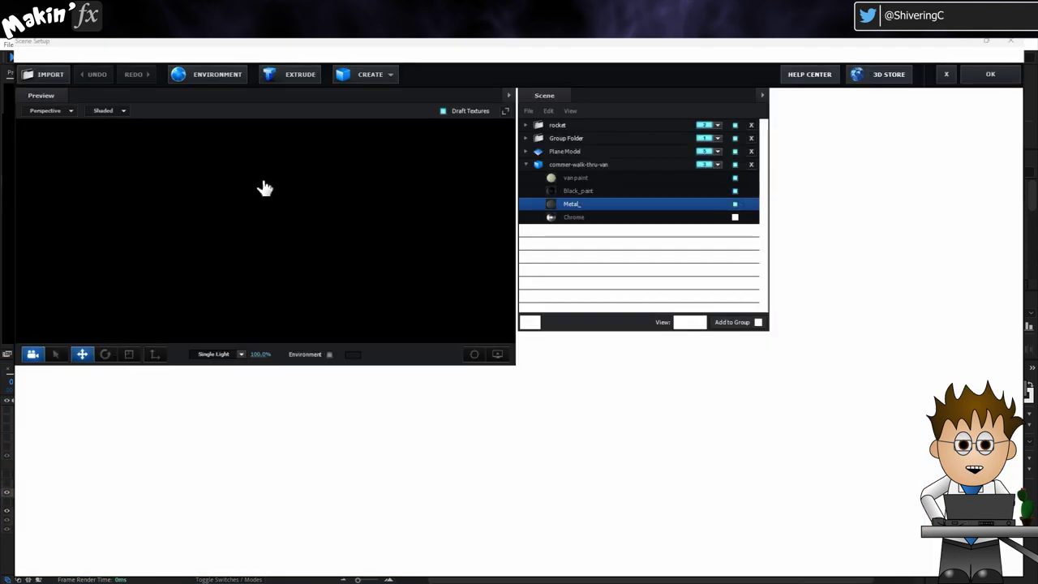
pyautogui.click(577, 146)
pyautogui.moveTo(351, 306); pyautogui.dragTo(456, 217)
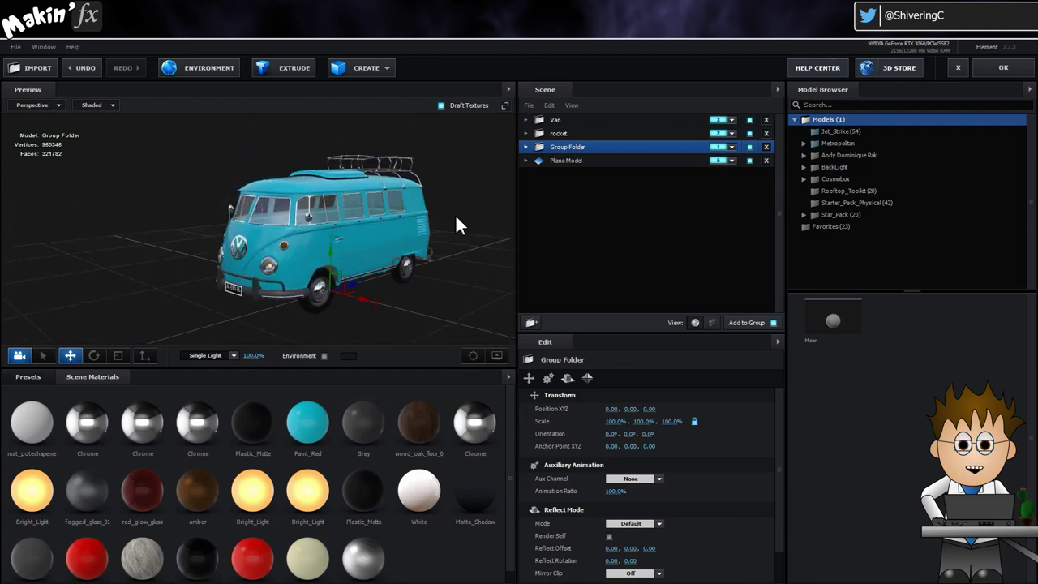
pyautogui.click(563, 119)
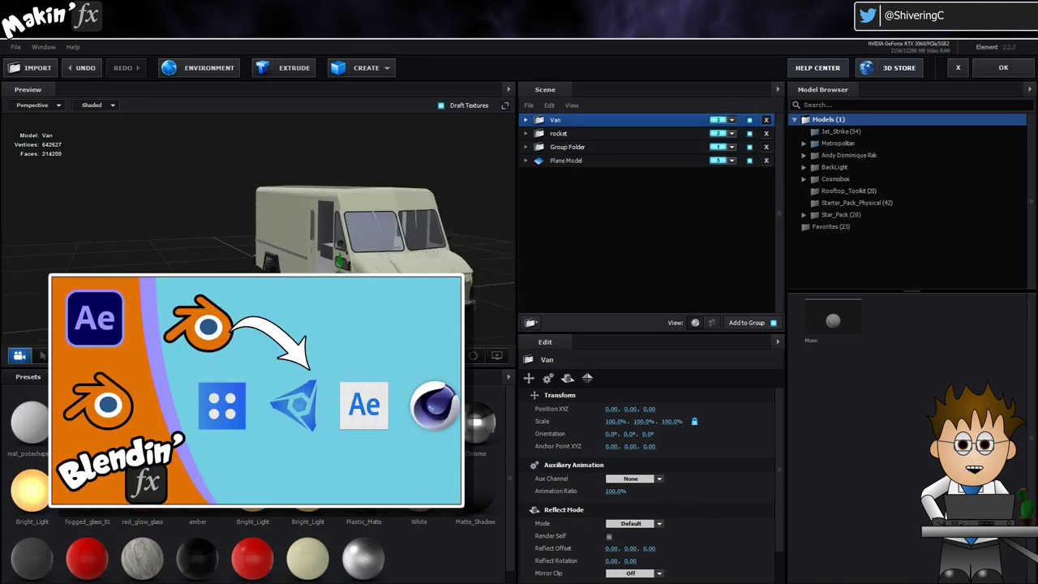
pyautogui.moveTo(349, 243); pyautogui.dragTo(395, 270)
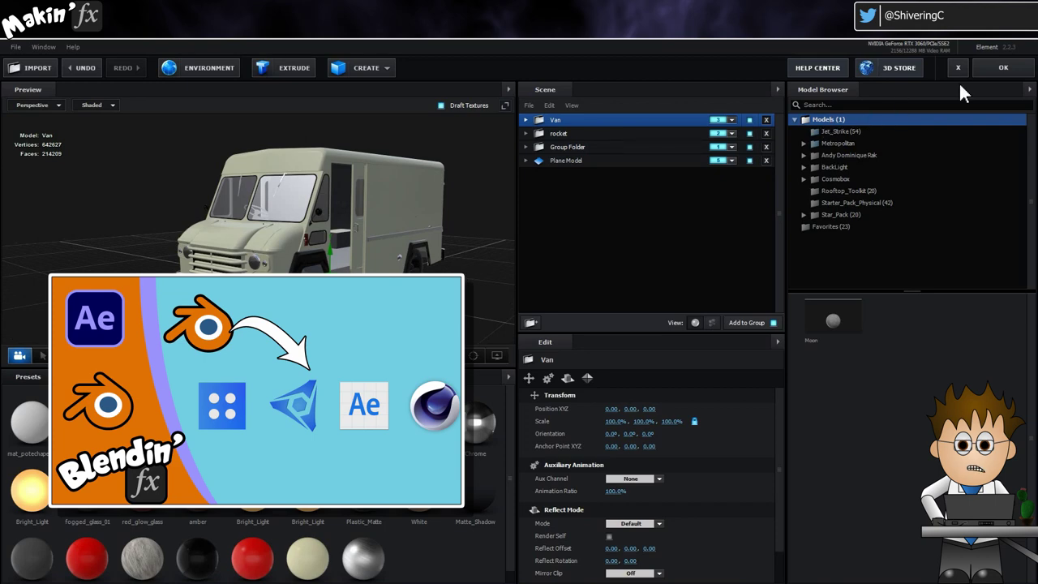
pyautogui.click(992, 68)
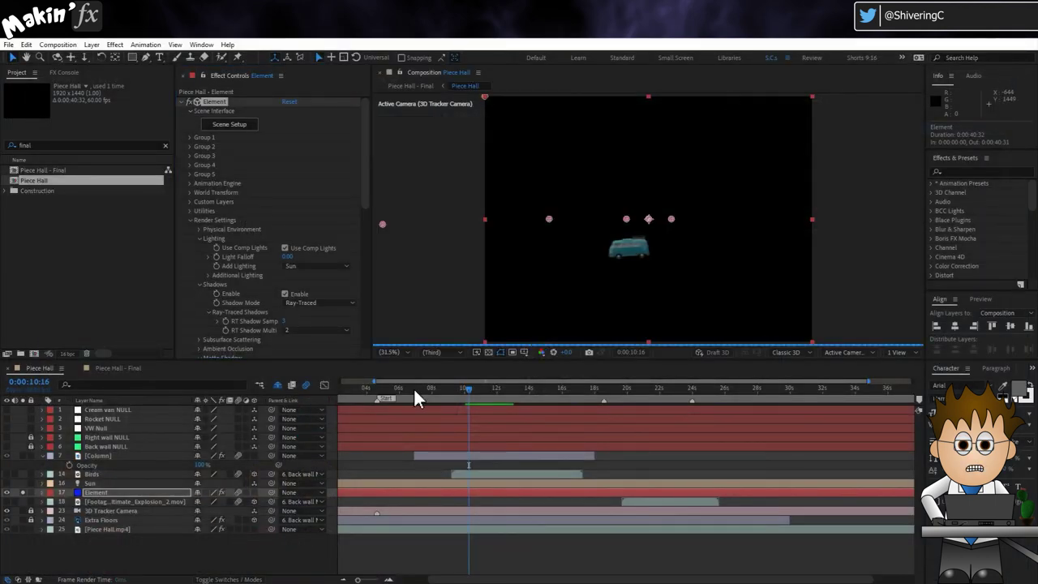
# Show all layers, reveal the three null layers and zoom in on the rocket at 0:00:14:03
pyautogui.click(23, 492)
pyautogui.click(190, 138)
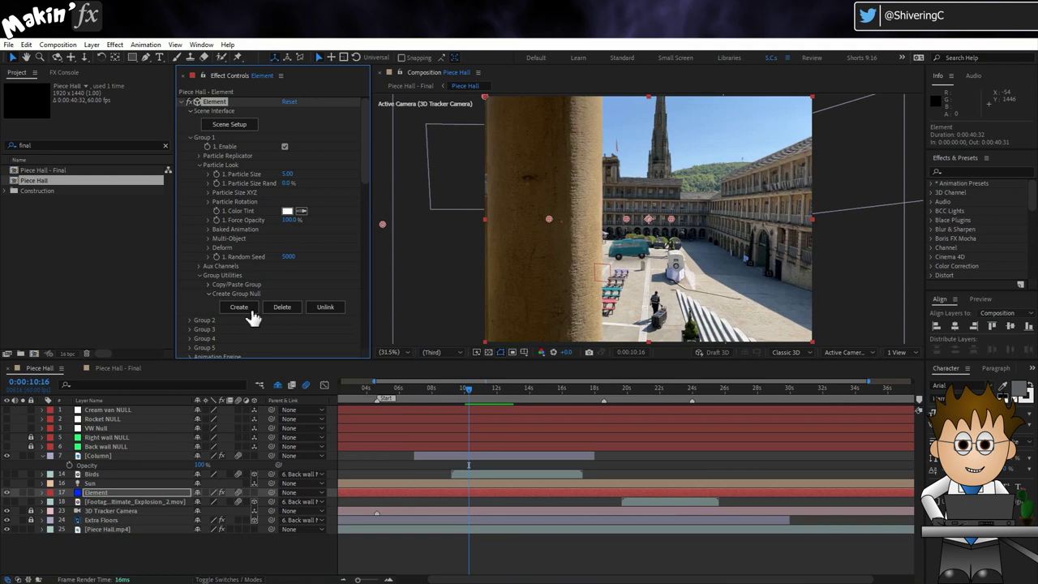
pyautogui.click(122, 429)
pyautogui.moveTo(6, 427); pyautogui.dragTo(6, 410)
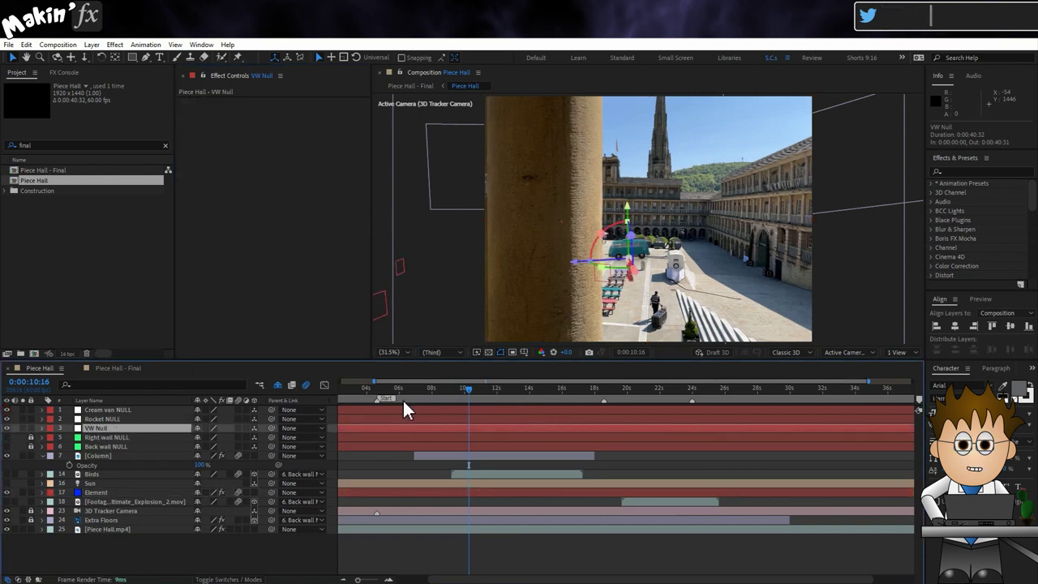
pyautogui.moveTo(472, 390); pyautogui.dragTo(532, 392)
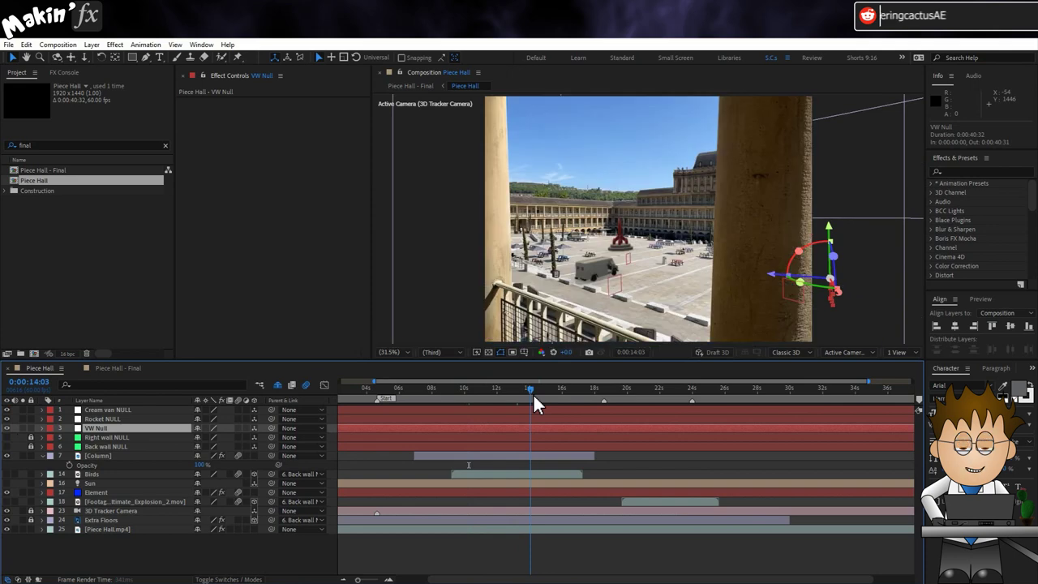
pyautogui.scroll(6, 672, 278)
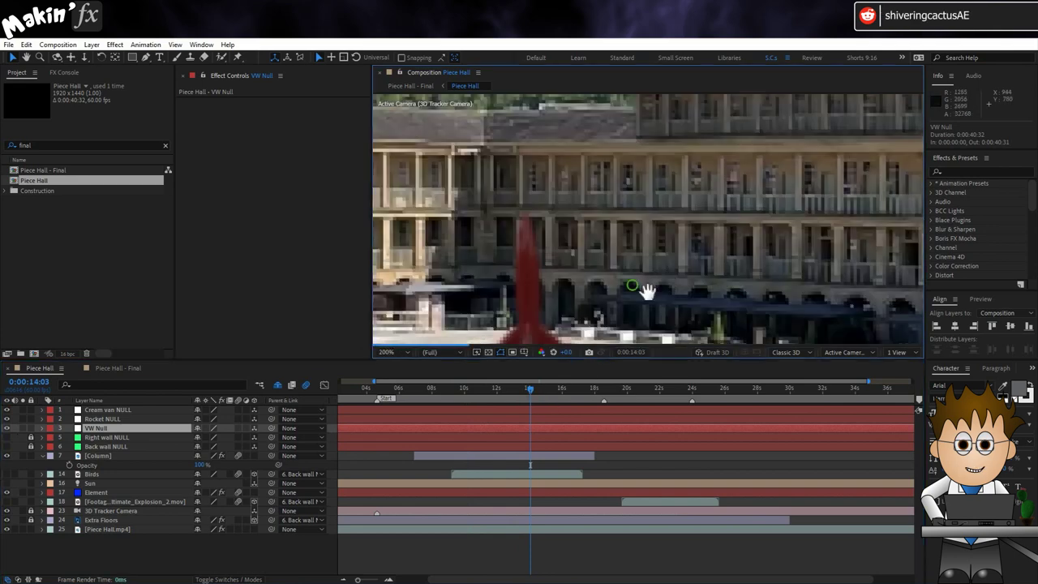
pyautogui.moveTo(644, 286); pyautogui.dragTo(682, 188)
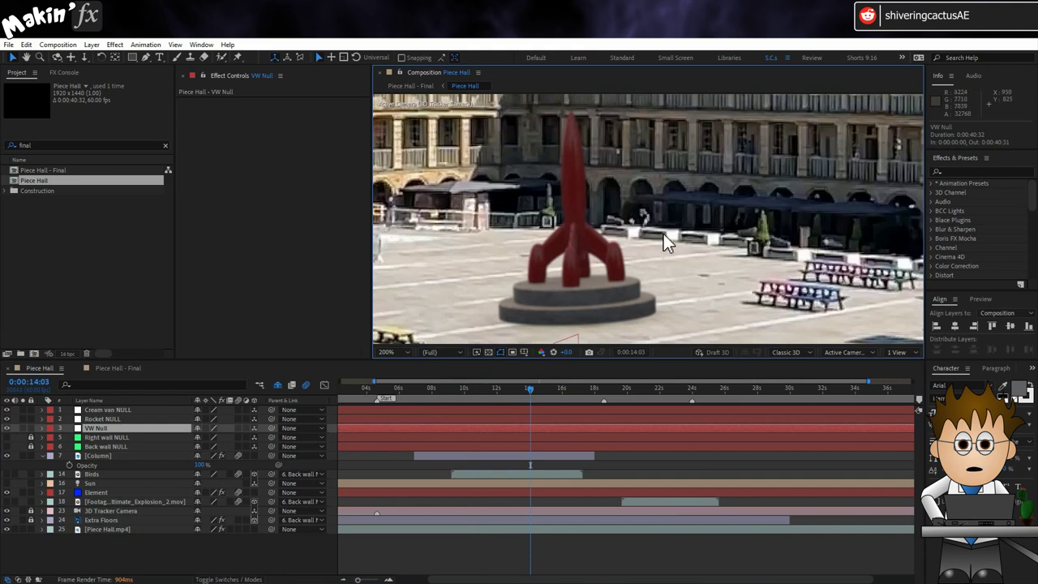
pyautogui.scroll(-4, 663, 233)
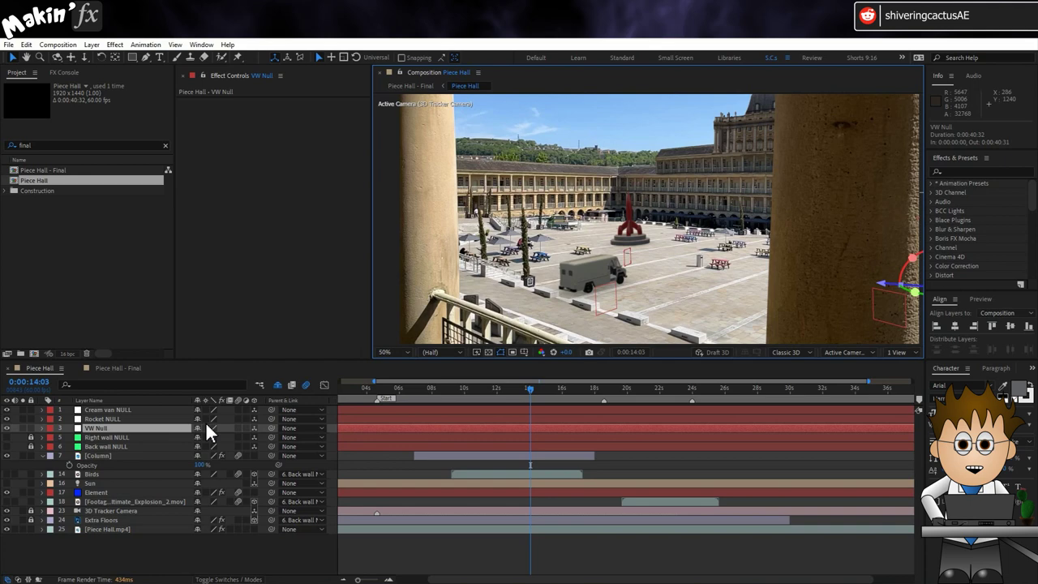
# Enable the Element layer's Group 2 models and open its Element 3D scene setup
pyautogui.click(115, 491)
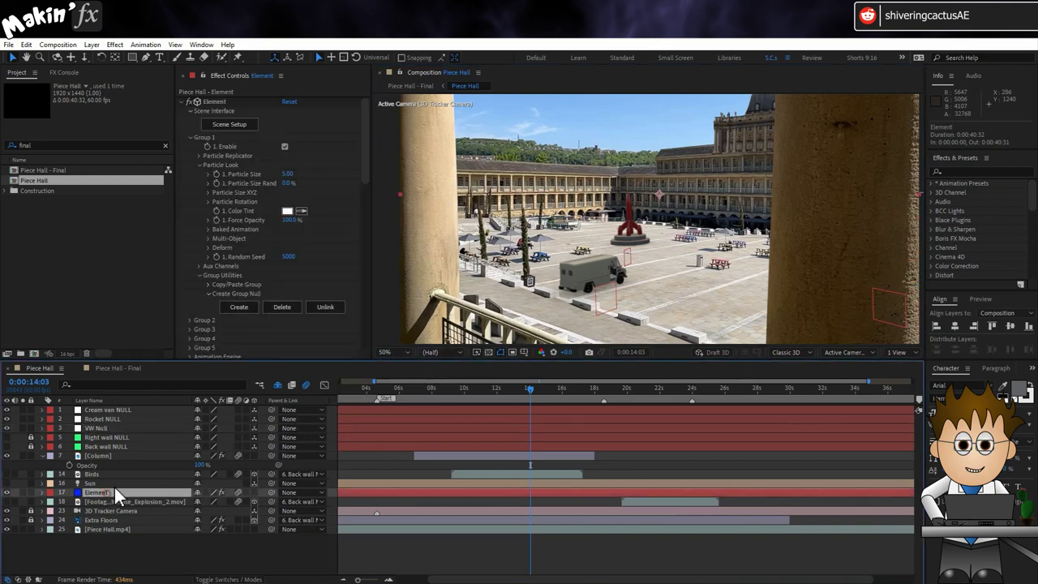
pyautogui.click(189, 138)
pyautogui.click(189, 146)
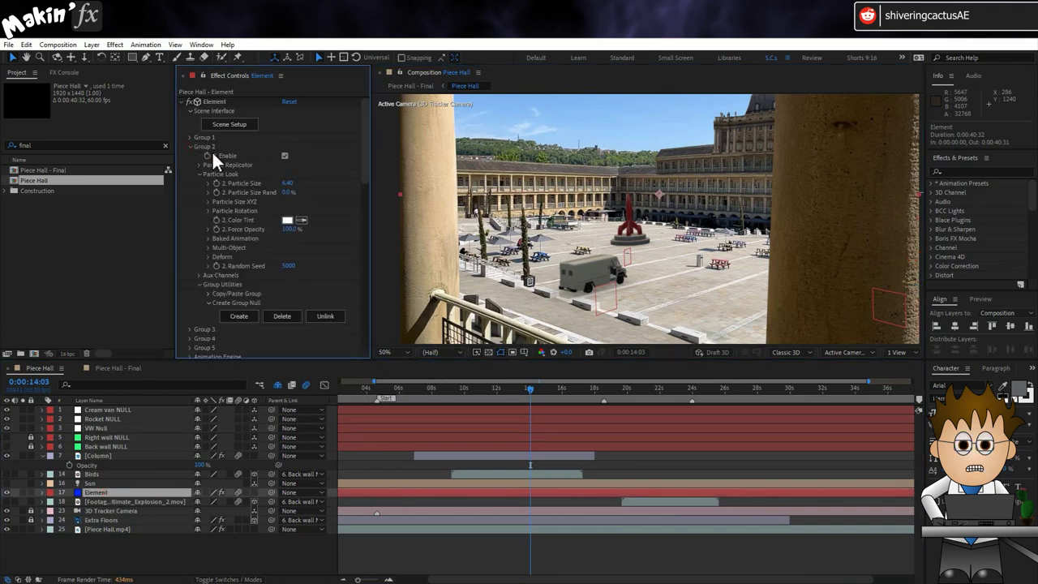
pyautogui.click(284, 155)
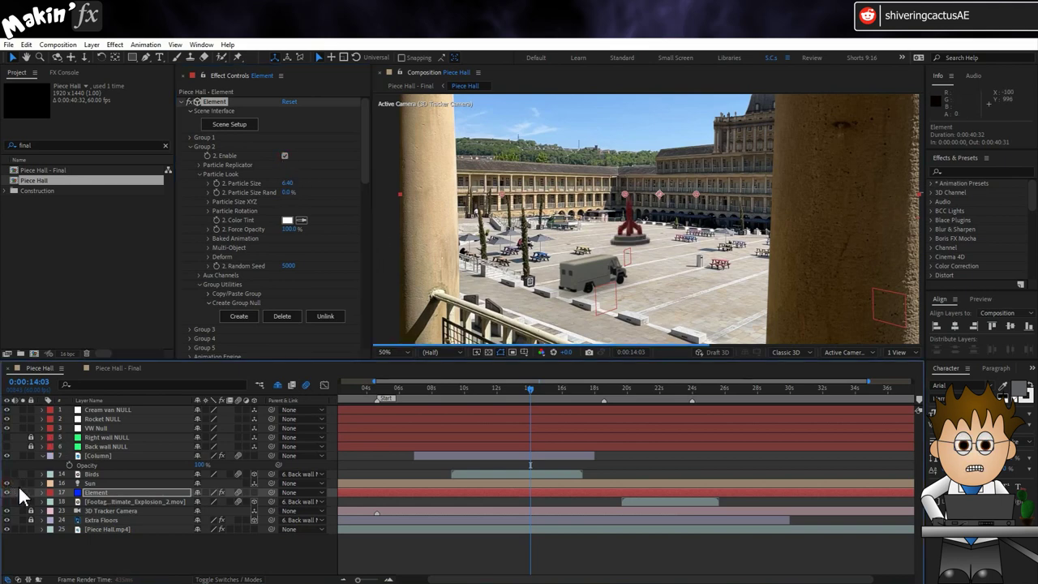
pyautogui.click(114, 486)
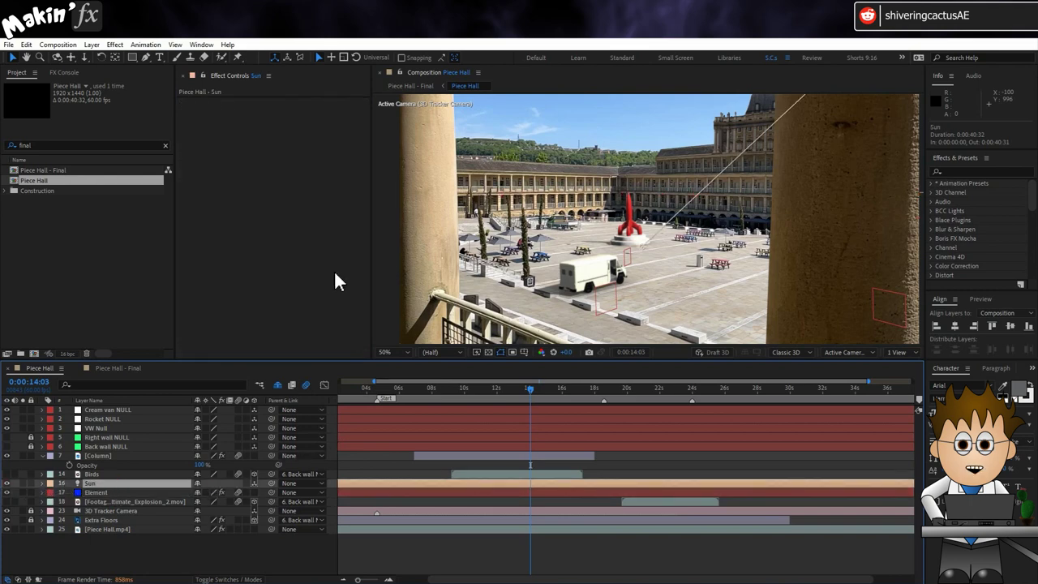
pyautogui.click(98, 492)
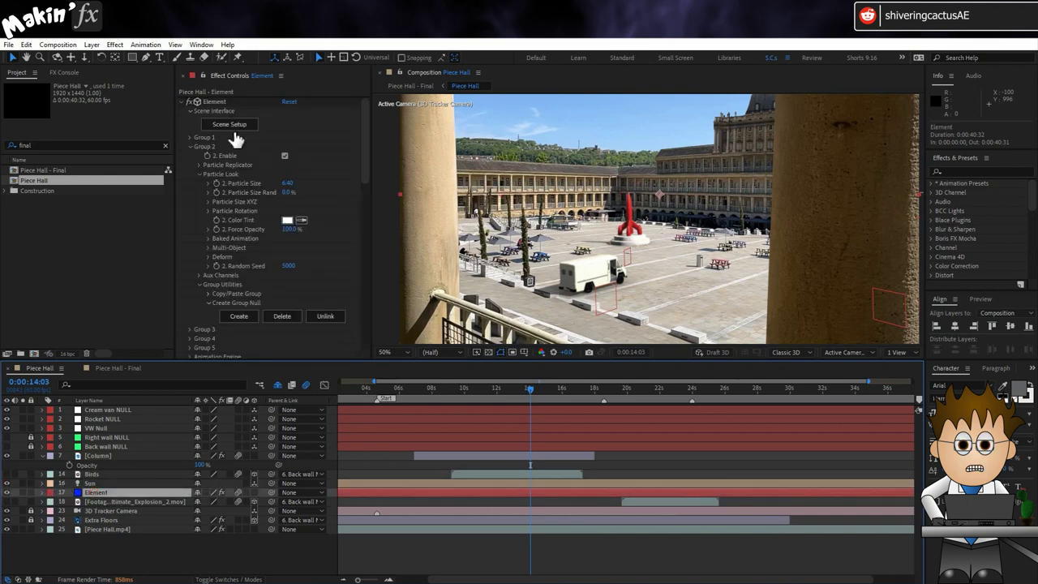
pyautogui.click(230, 126)
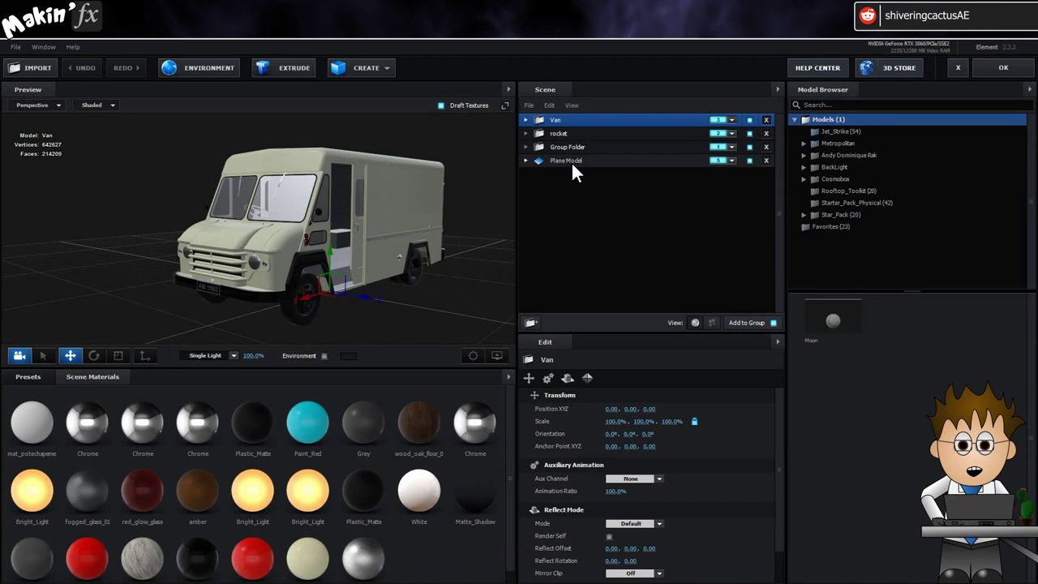
# Test Chrome on the Plane Model, restore its Matte_Shadow material and accept the scene
pyautogui.click(570, 161)
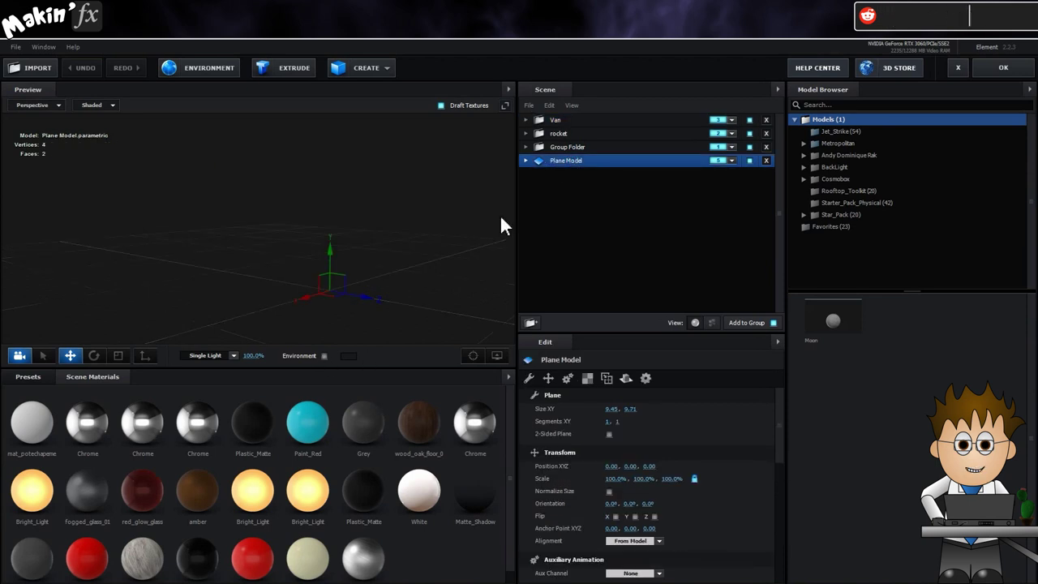
pyautogui.click(526, 160)
pyautogui.click(591, 173)
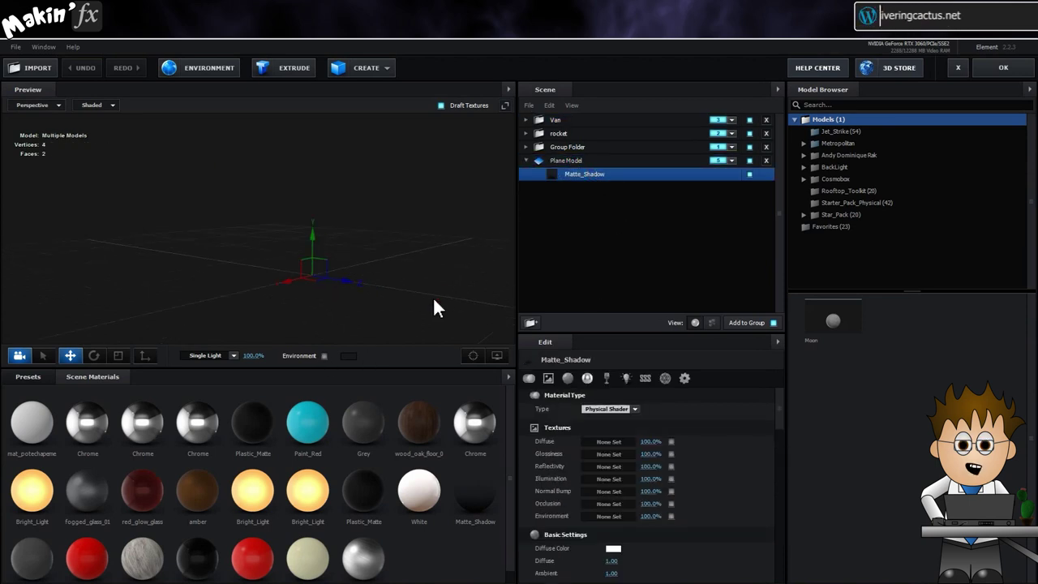
pyautogui.moveTo(161, 429); pyautogui.dragTo(600, 173)
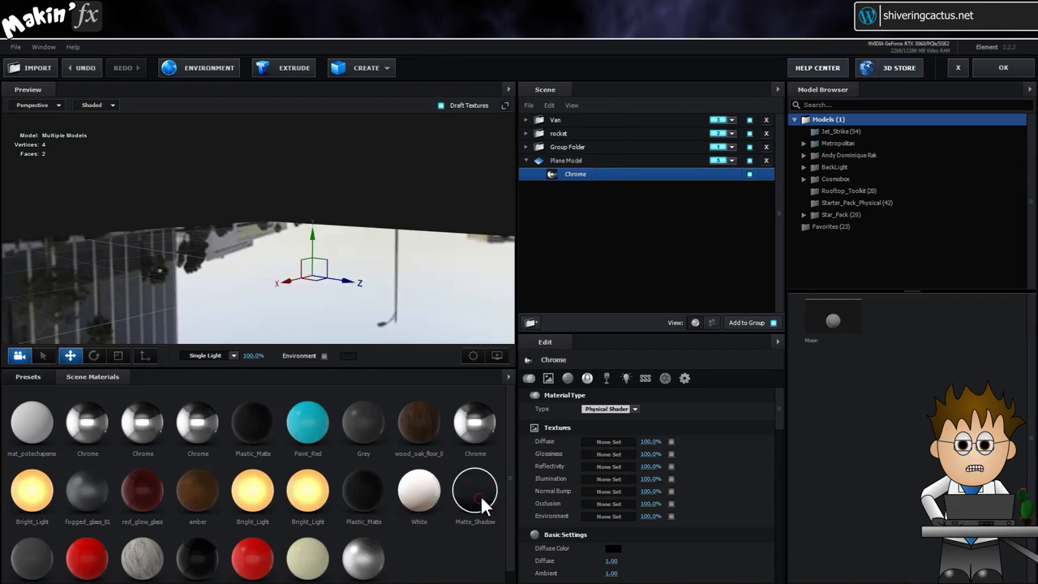
pyautogui.moveTo(476, 489); pyautogui.dragTo(583, 172)
pyautogui.click(1006, 71)
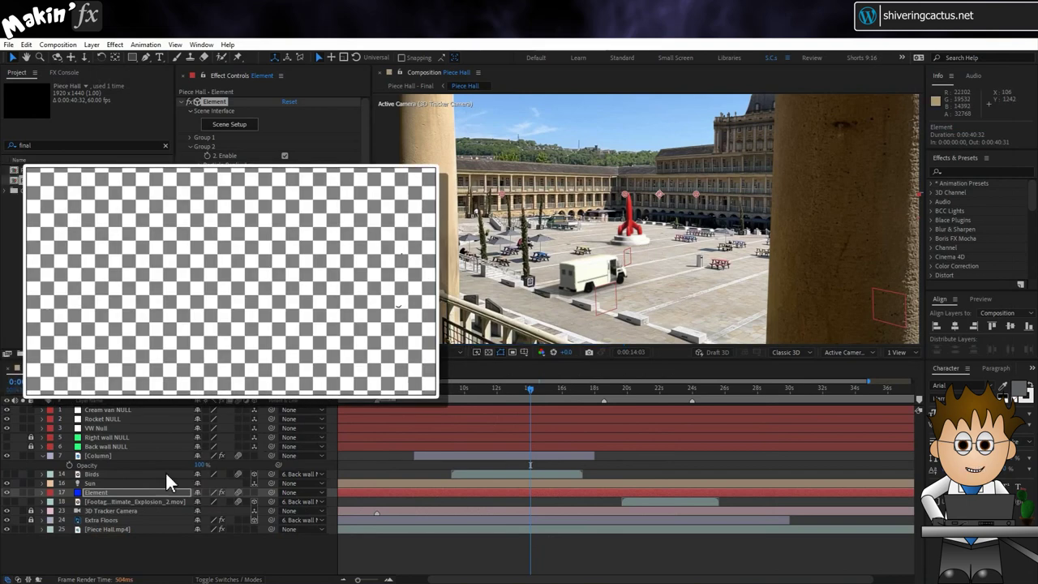
# Turn on the Birds layer and step through the explosion footage from 0:00:20:28
pyautogui.click(95, 475)
pyautogui.click(7, 474)
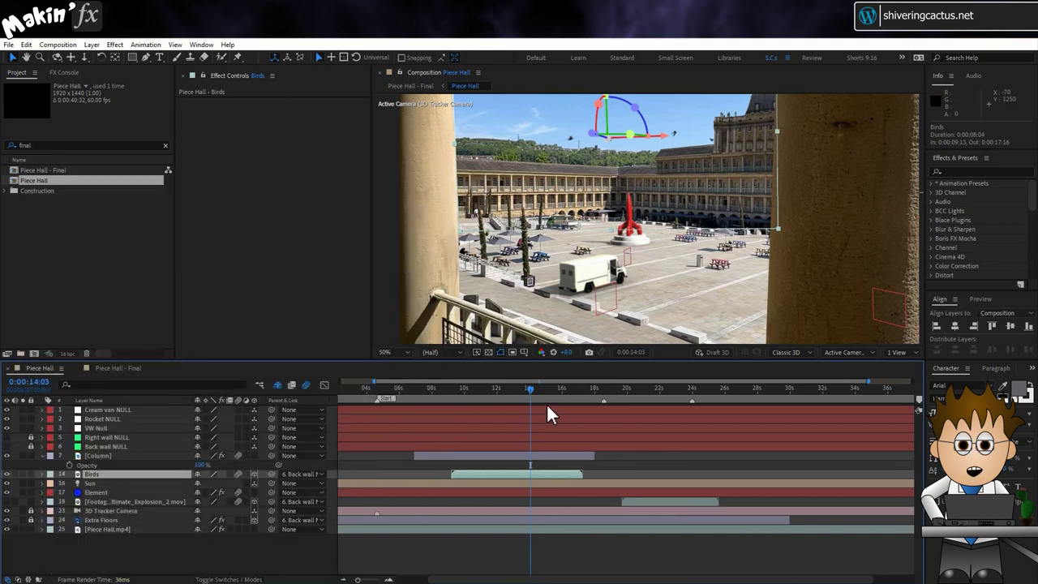
pyautogui.click(677, 388)
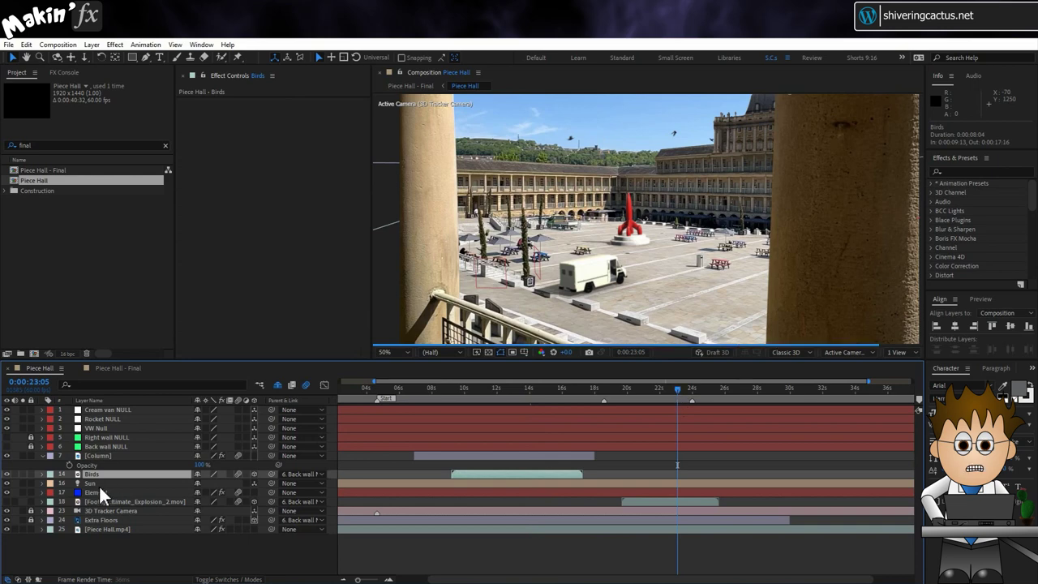
pyautogui.click(99, 502)
pyautogui.click(634, 397)
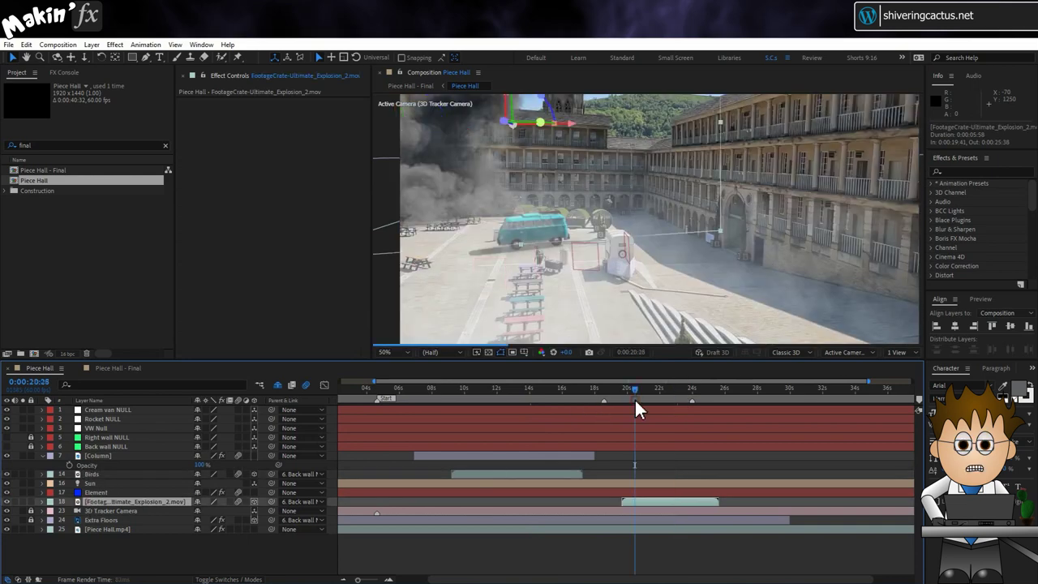
pyautogui.doubleClick(122, 498)
pyautogui.moveTo(415, 324); pyautogui.dragTo(453, 328)
pyautogui.click(491, 72)
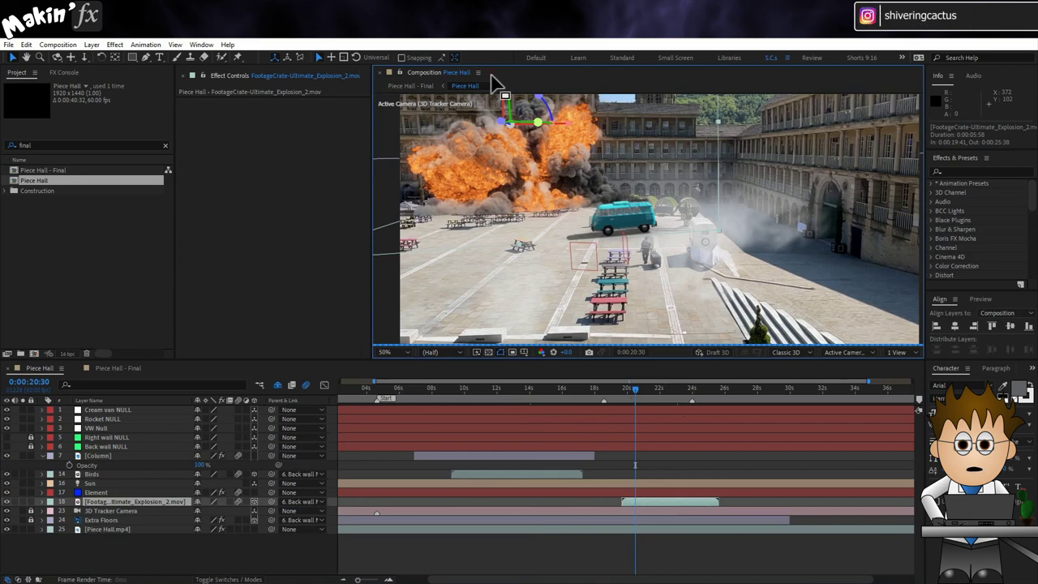
# Toggle the explosion layer's Accepts Lights on and back off, then collapse its properties
pyautogui.click(40, 500)
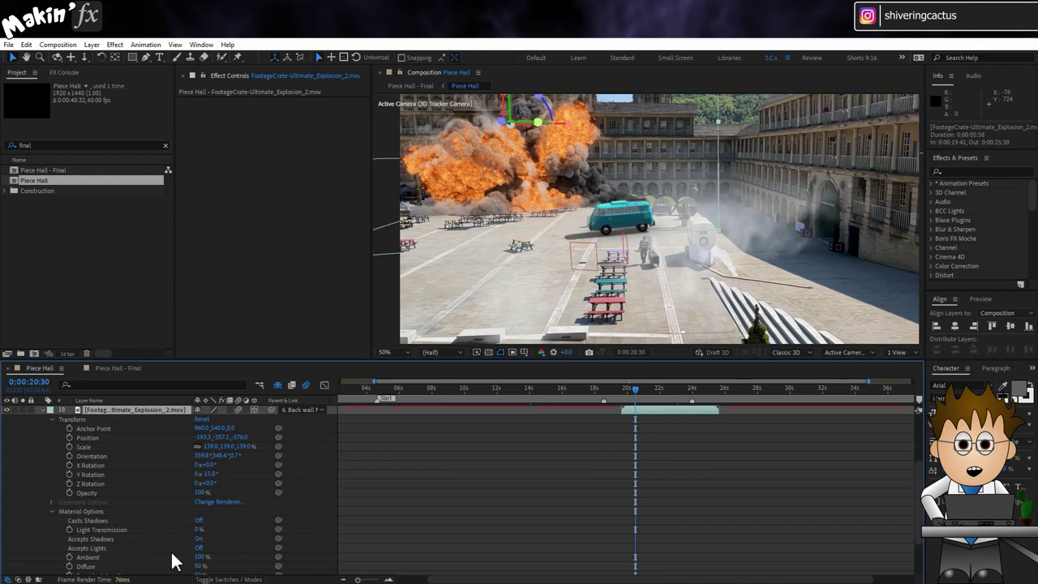
pyautogui.click(199, 548)
pyautogui.click(200, 549)
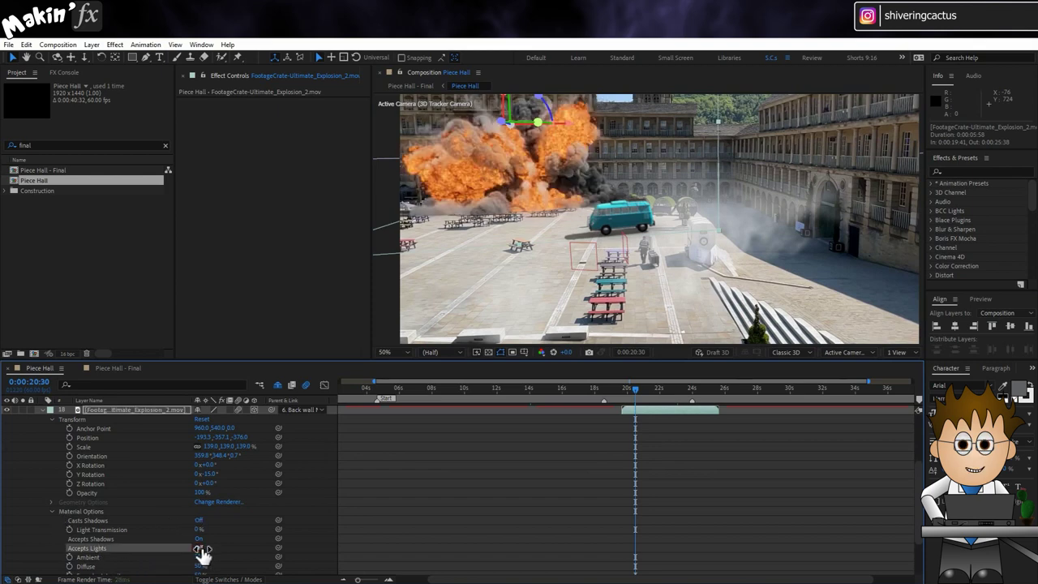
pyautogui.scroll(3, 50, 459)
pyautogui.click(42, 463)
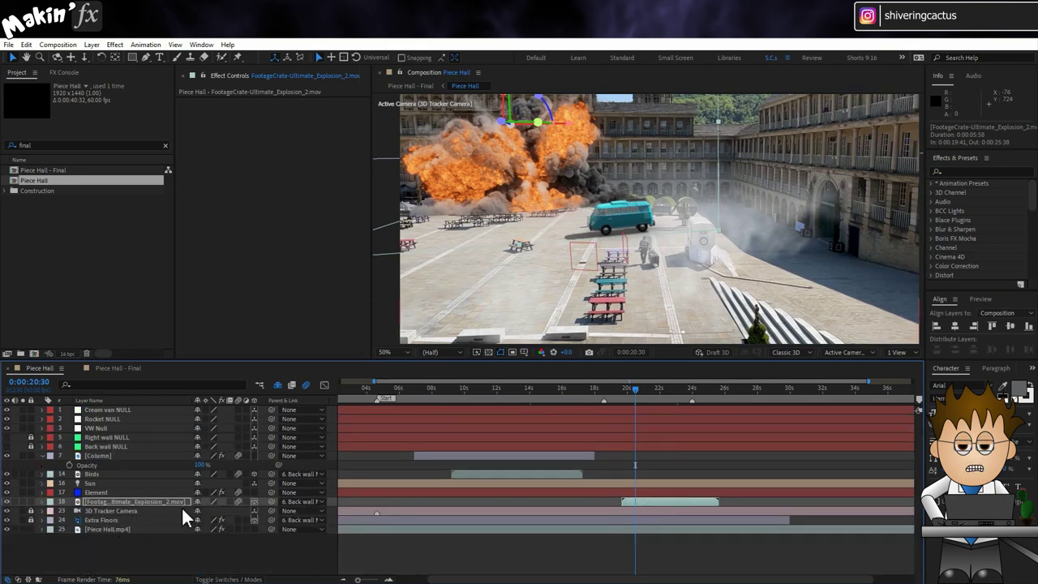
# Switch to Piece Hall - Final and expand the Lumetri layer's Creative settings
pyautogui.click(113, 368)
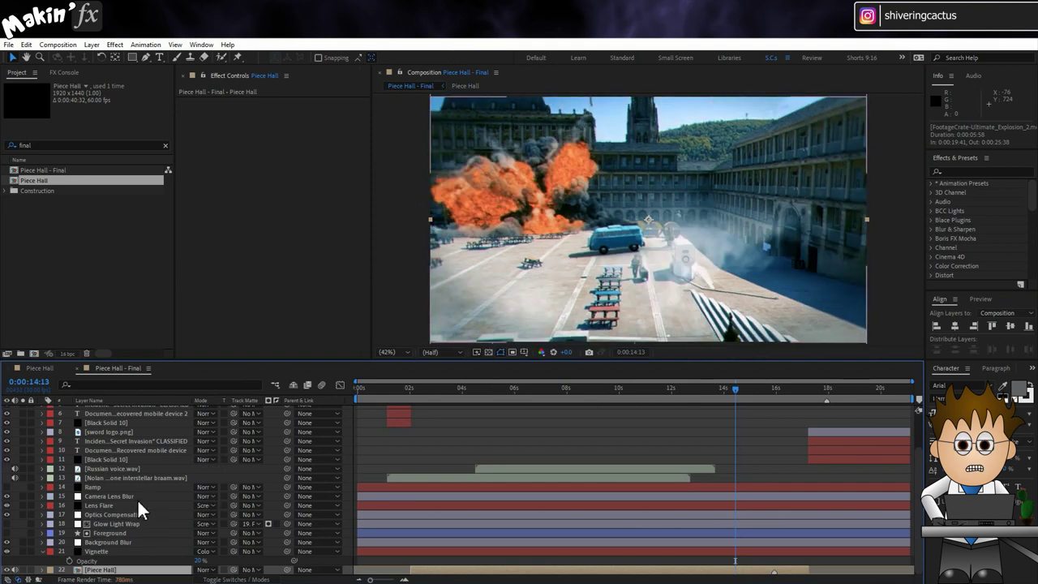
pyautogui.scroll(3, 137, 498)
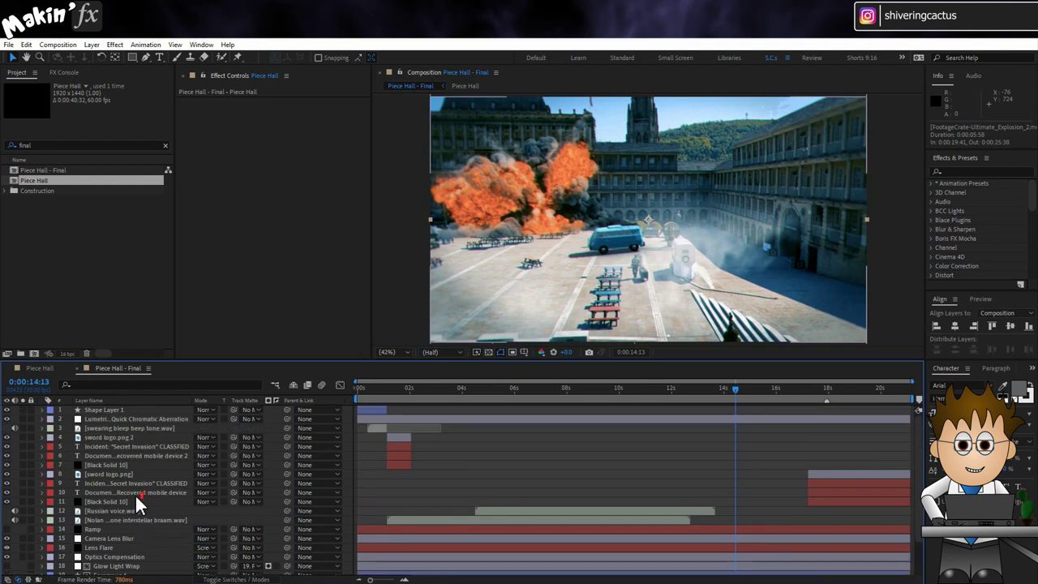
pyautogui.click(143, 418)
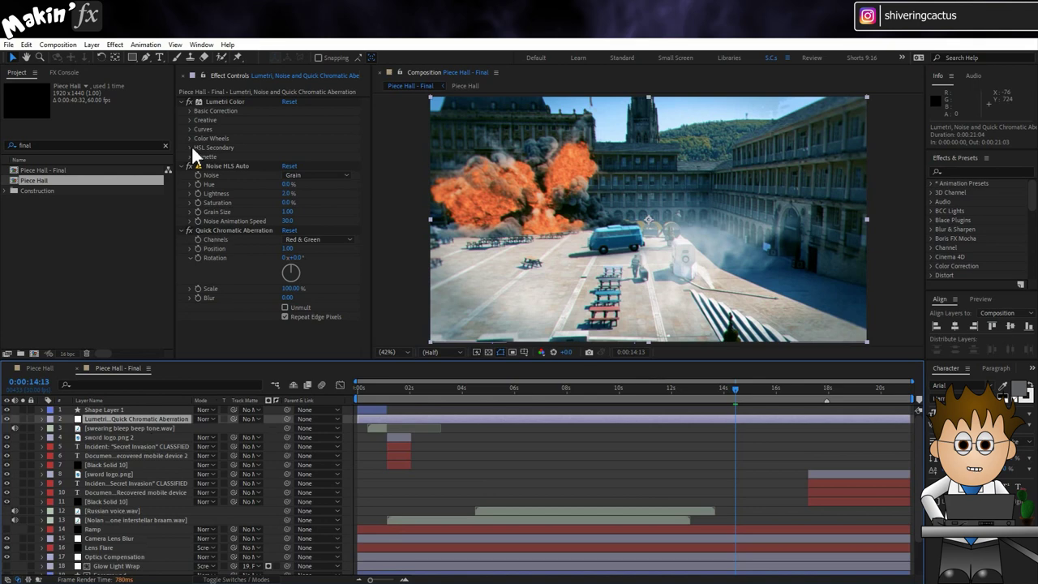
pyautogui.click(188, 120)
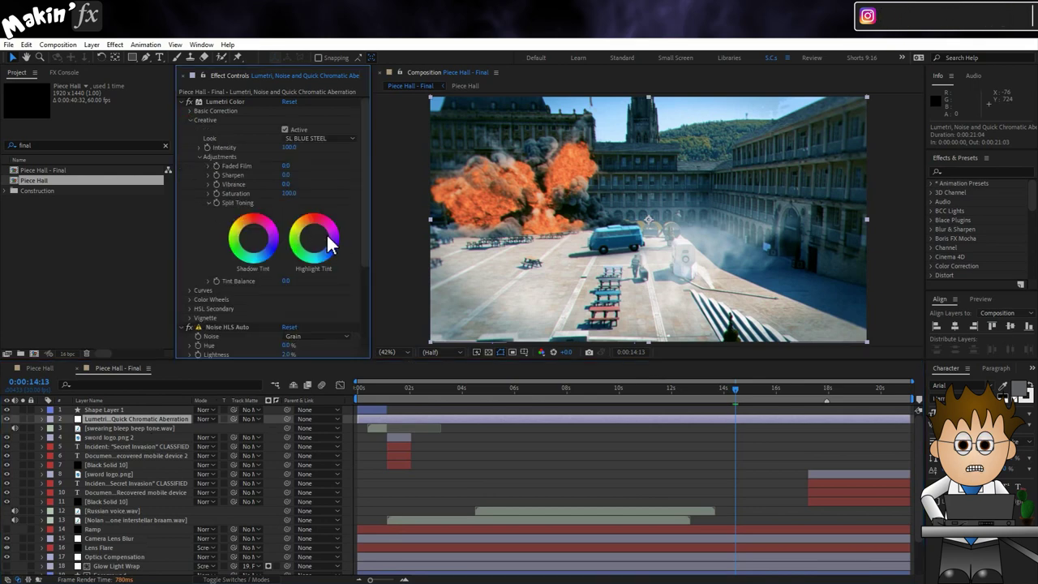
# Try the Kodak 5205 Fuji 3510, SL BLUE COLD and SL CLEAN FUJI A LDR looks, returning to SL BLUE STEEL
pyautogui.click(325, 139)
pyautogui.click(372, 154)
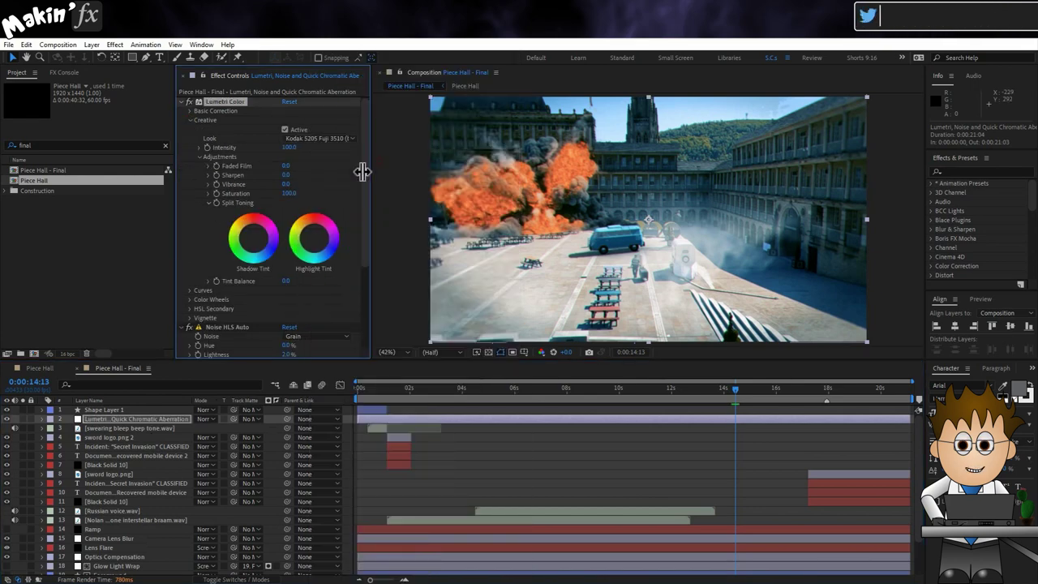
pyautogui.click(319, 140)
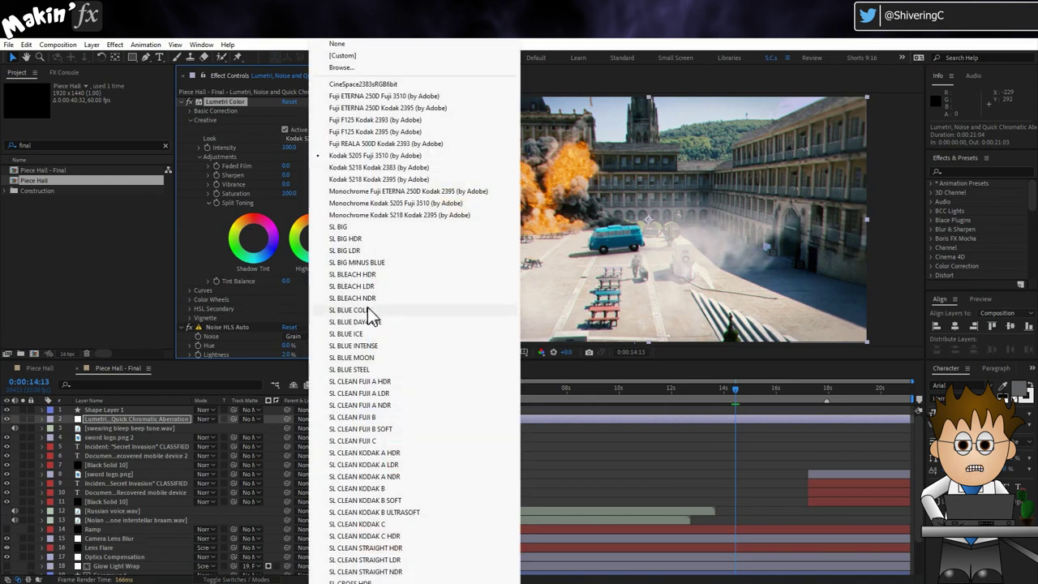
pyautogui.click(367, 309)
pyautogui.click(324, 141)
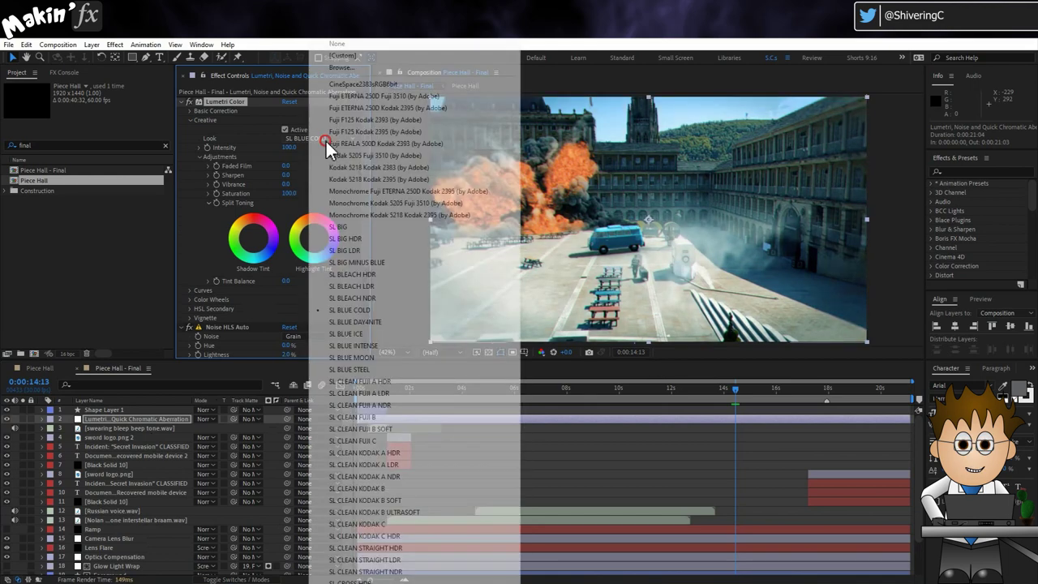
pyautogui.click(348, 394)
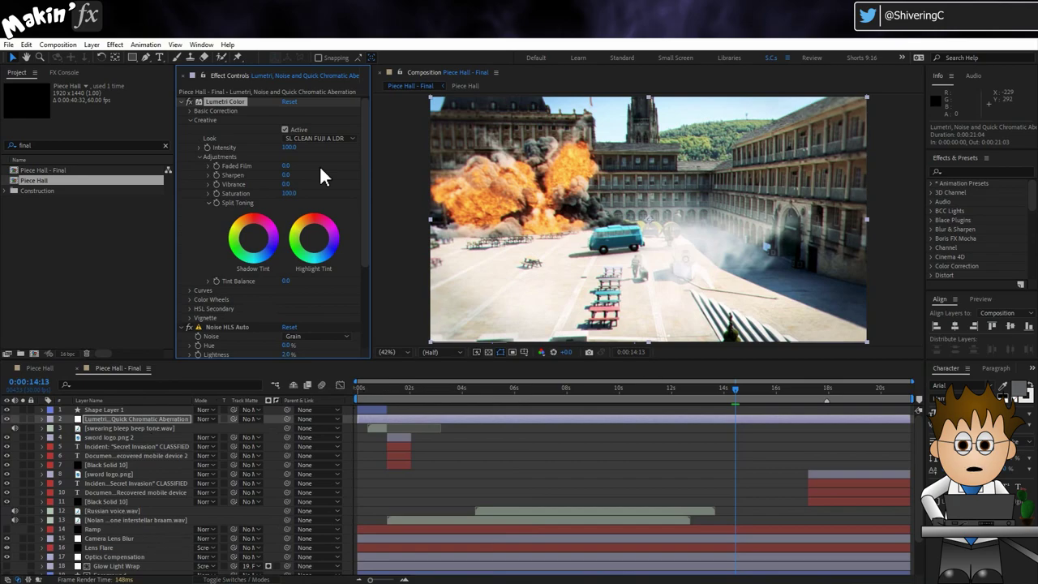
pyautogui.press('Up')
pyautogui.press('Up')
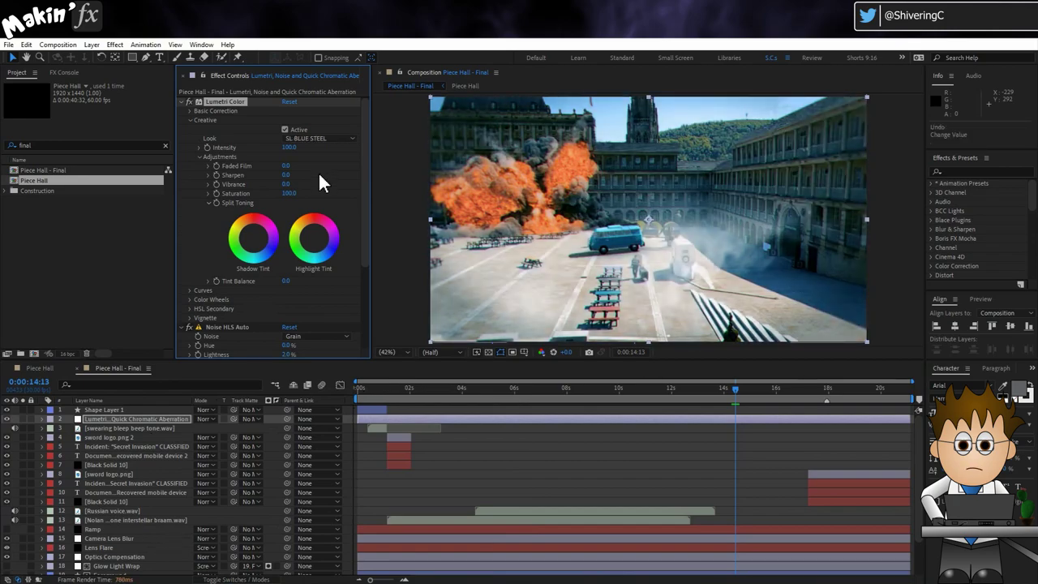